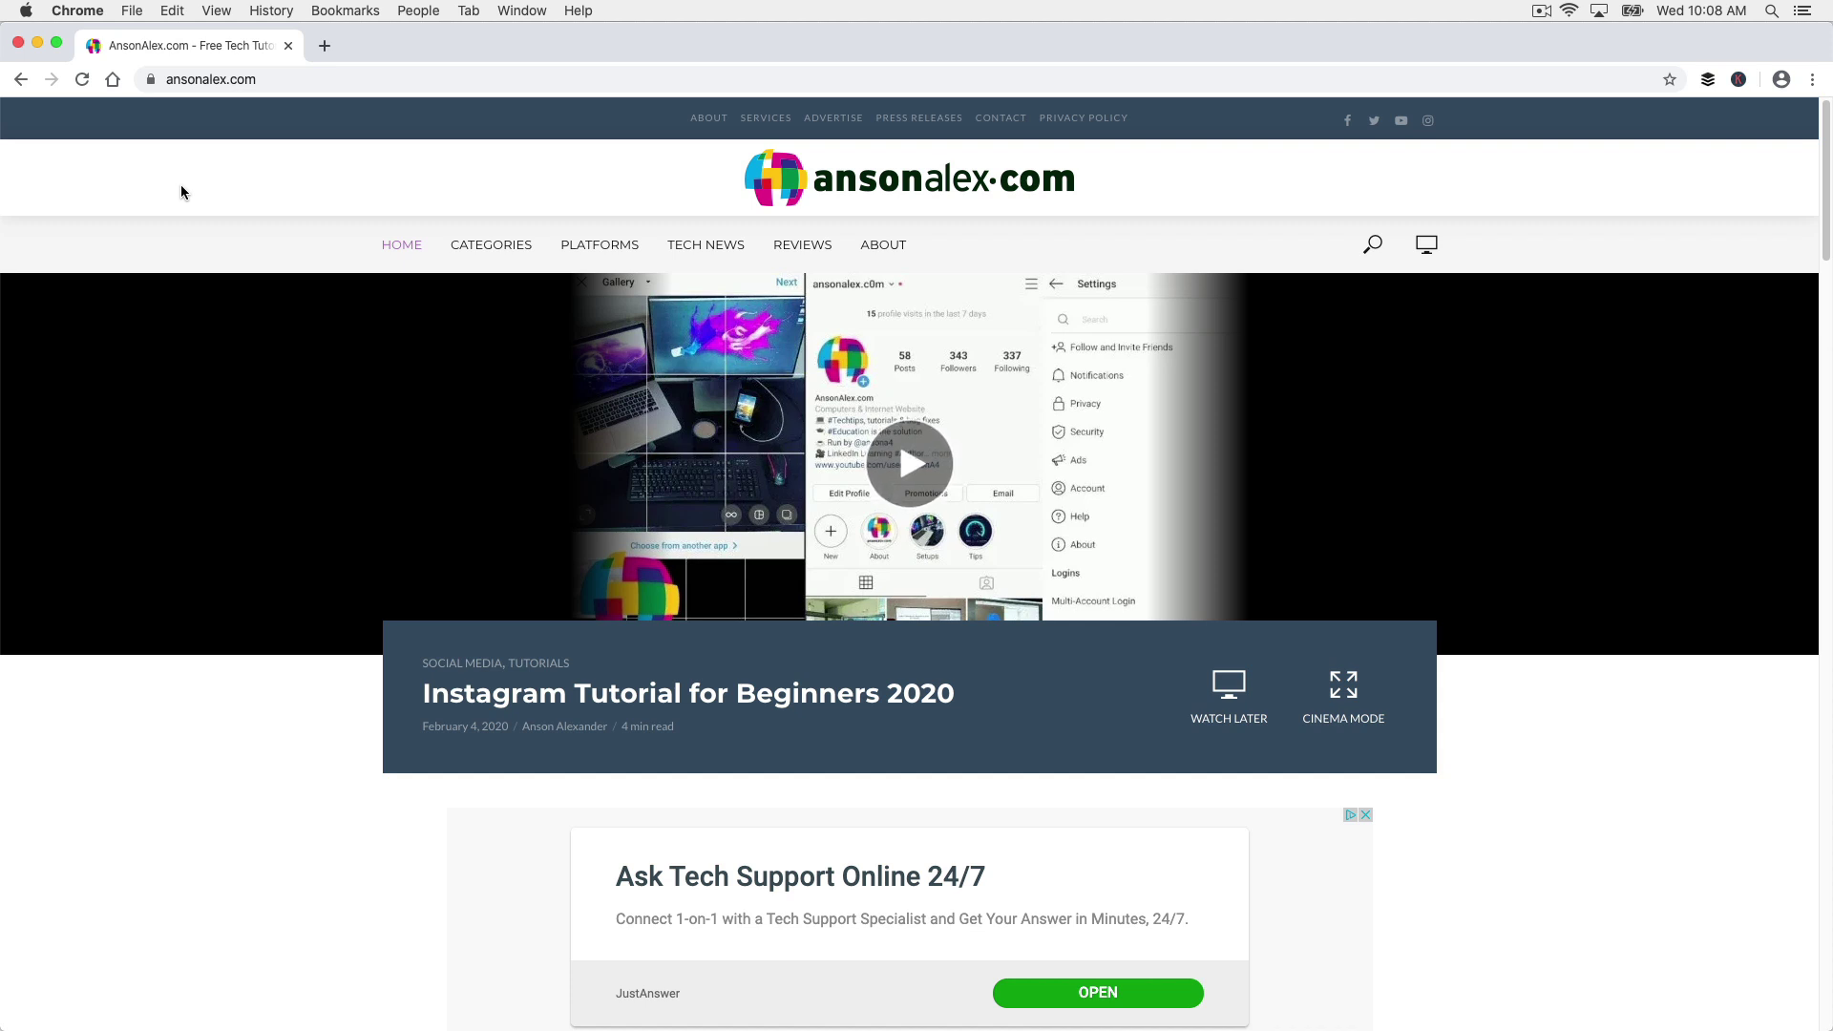
Step: Open Chrome's Settings page from the three-dot menu at top right
{"action": "left_click", "coordinate": [96, 13]}
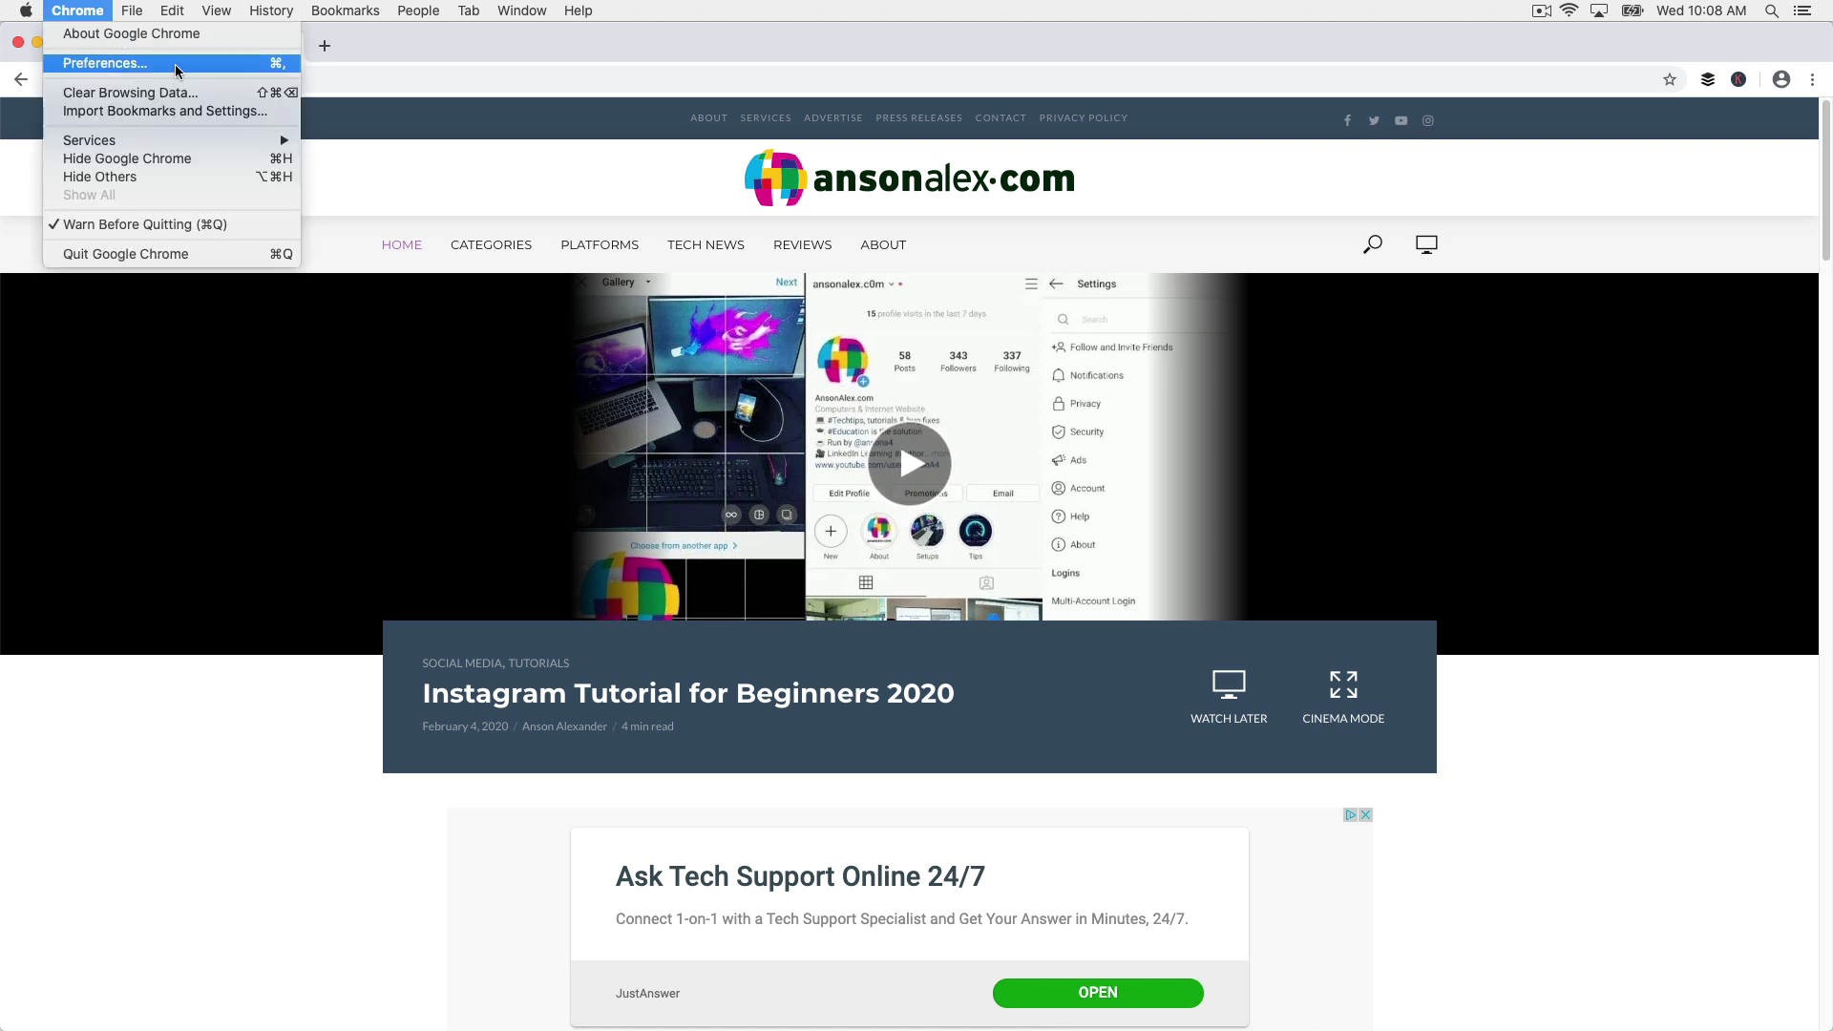
{"action": "left_click", "coordinate": [1813, 86]}
{"action": "left_click", "coordinate": [1812, 81]}
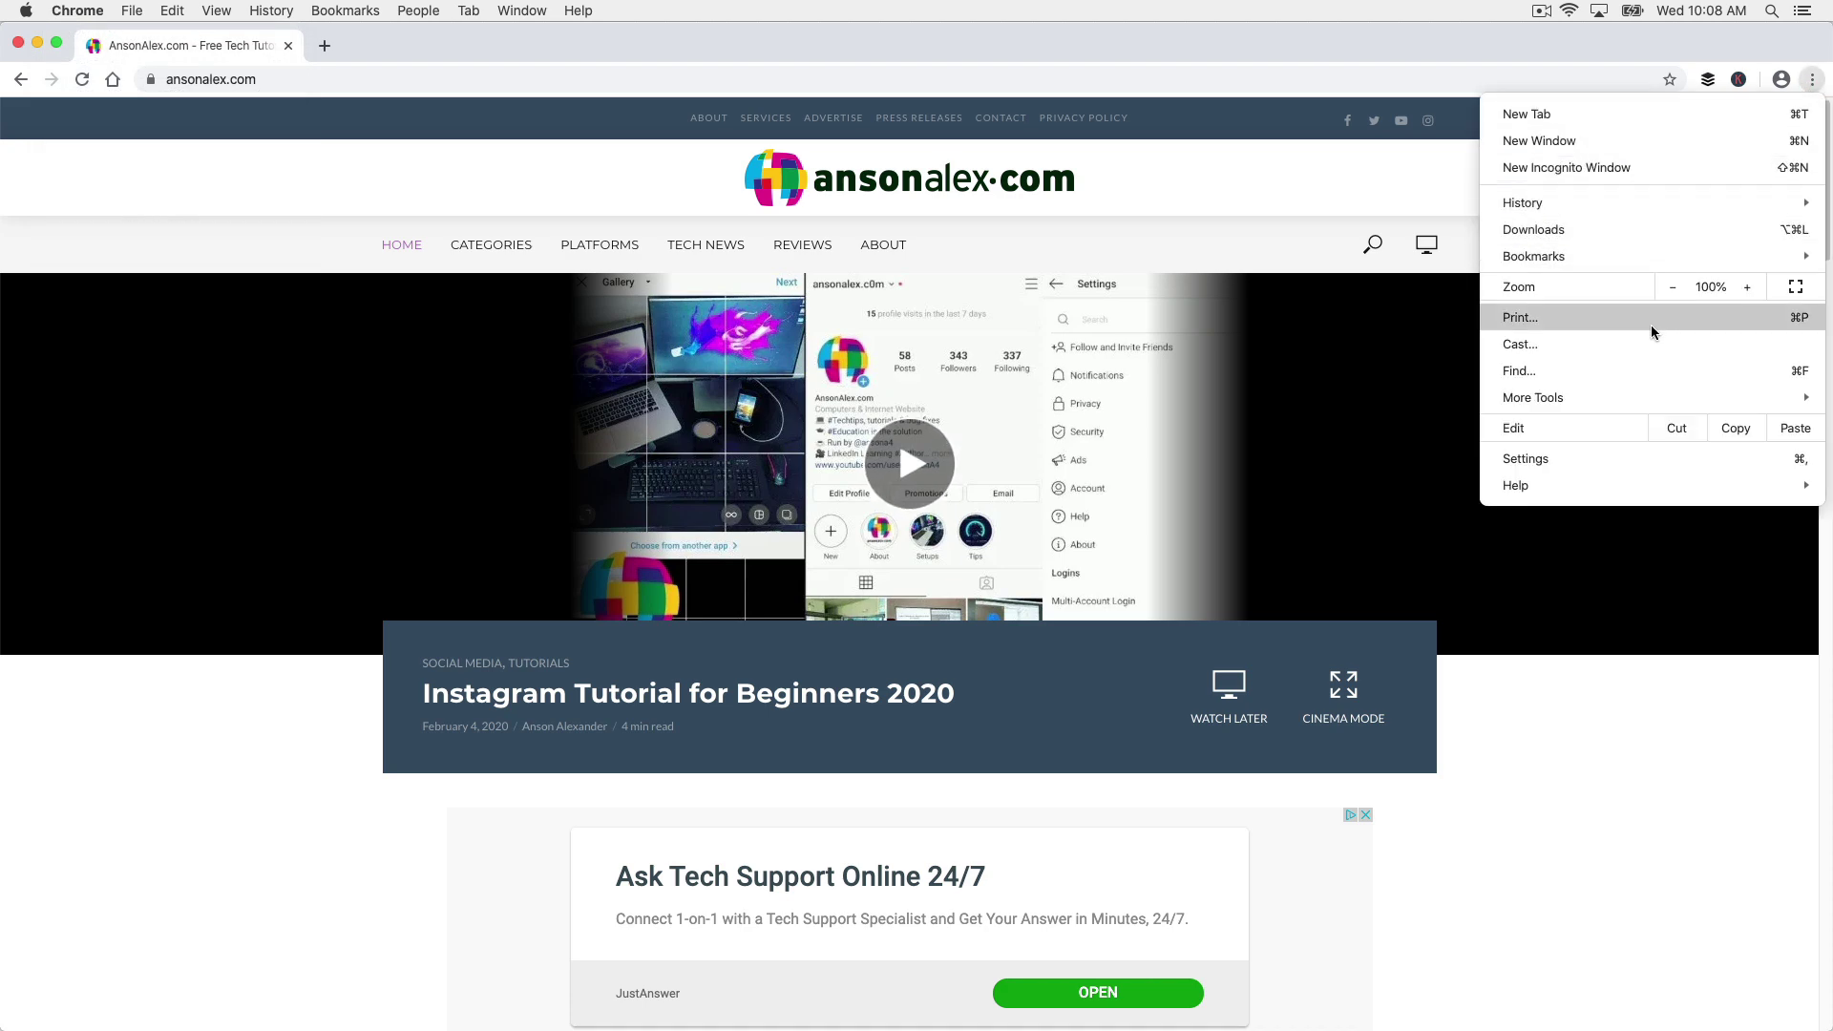
{"action": "left_click", "coordinate": [1591, 458]}
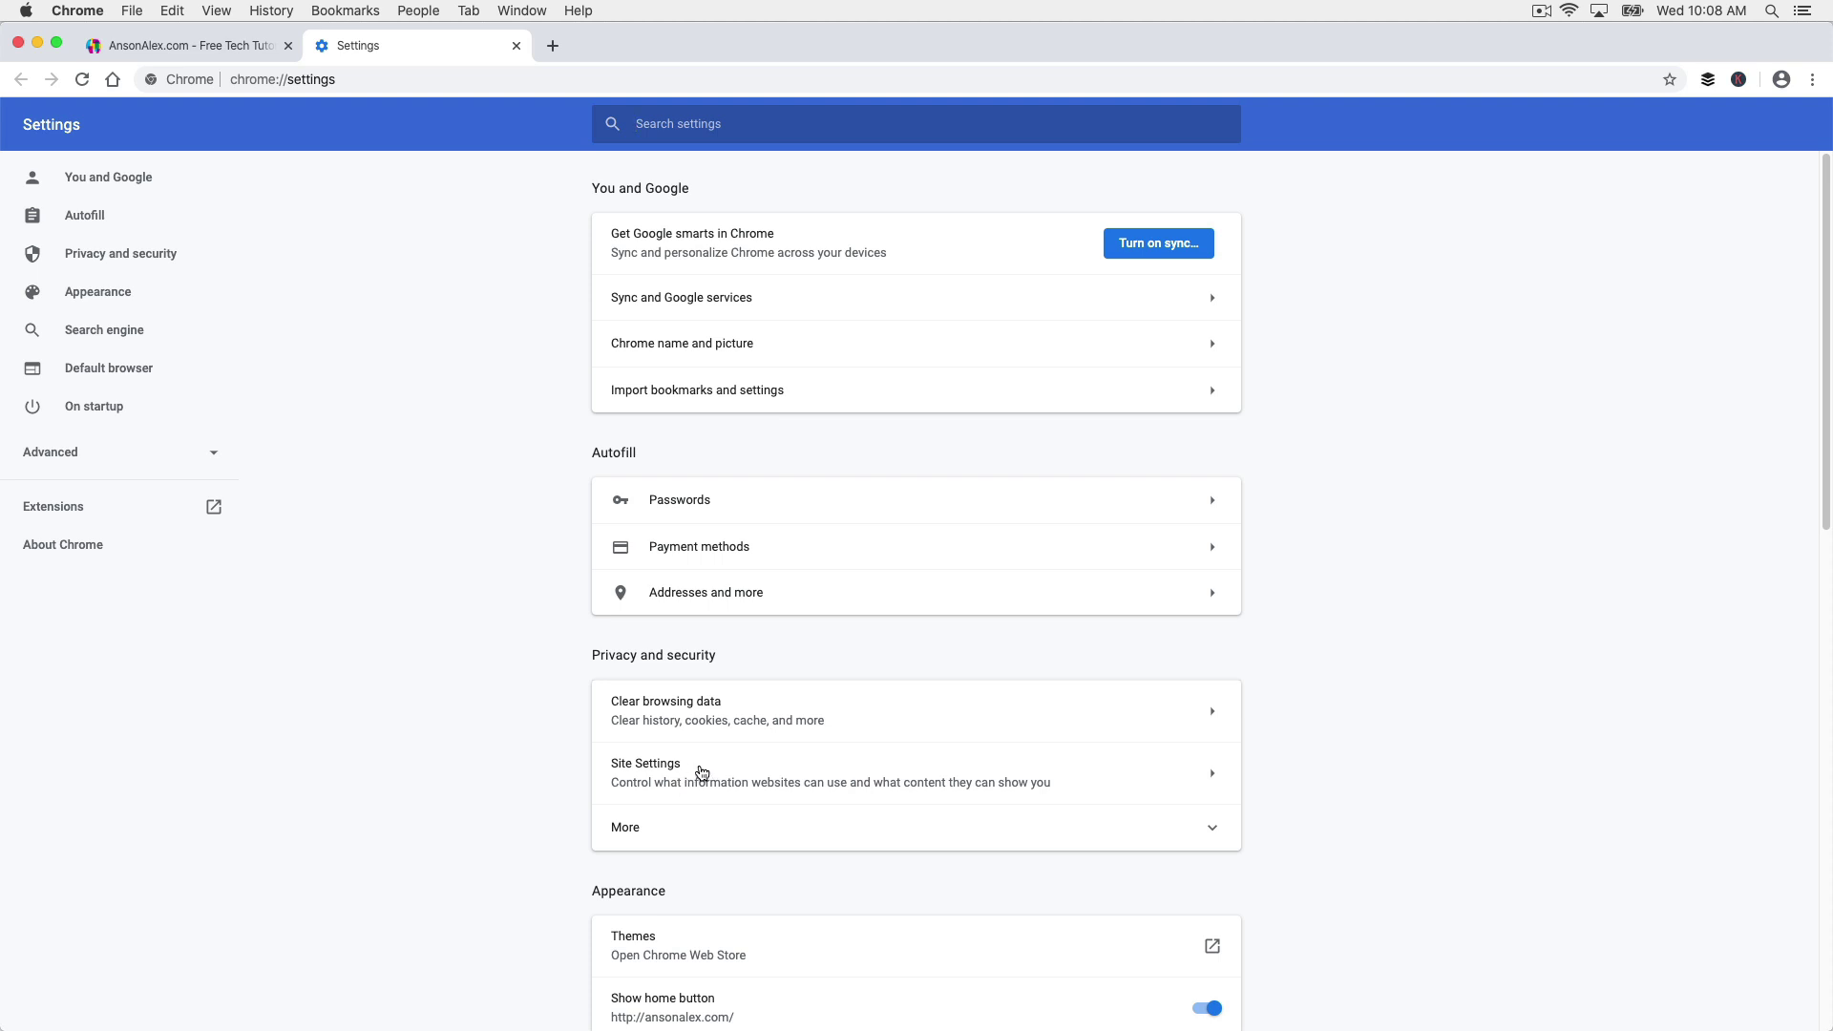
Step: Go to Privacy and security > Site Settings > JavaScript
{"action": "left_click", "coordinate": [702, 773]}
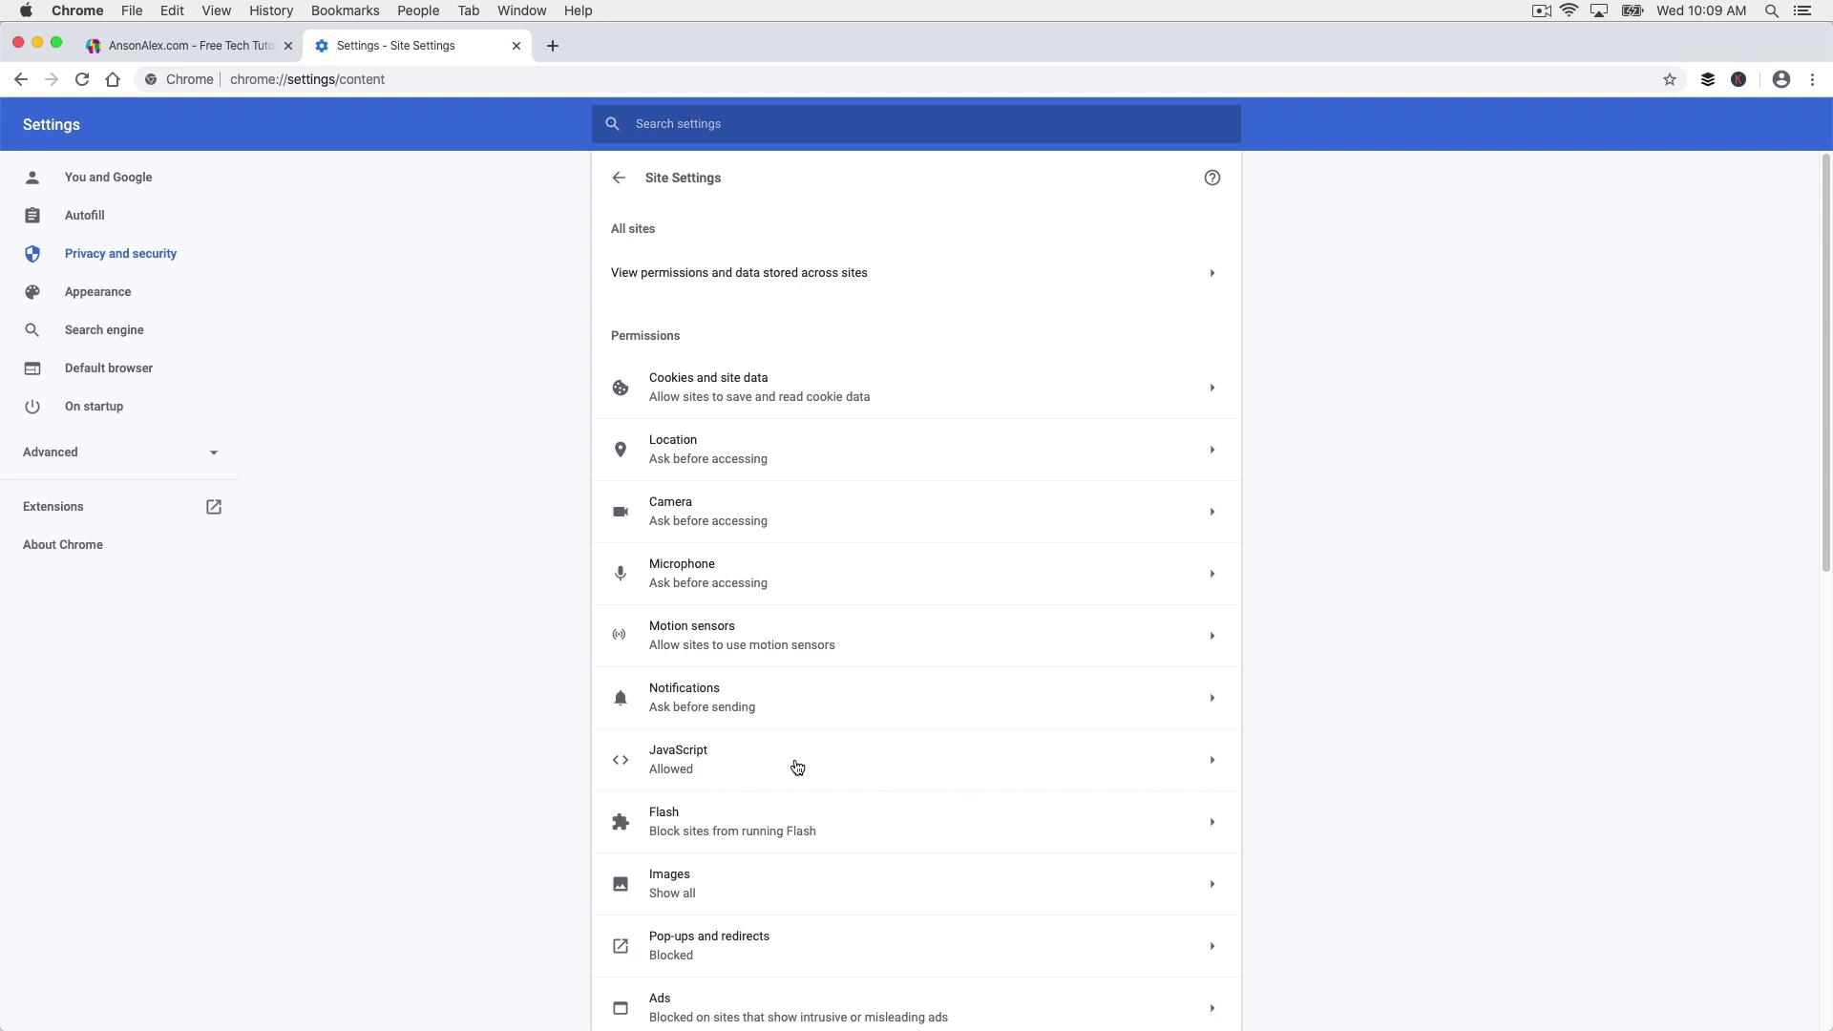
{"action": "left_click", "coordinate": [796, 762]}
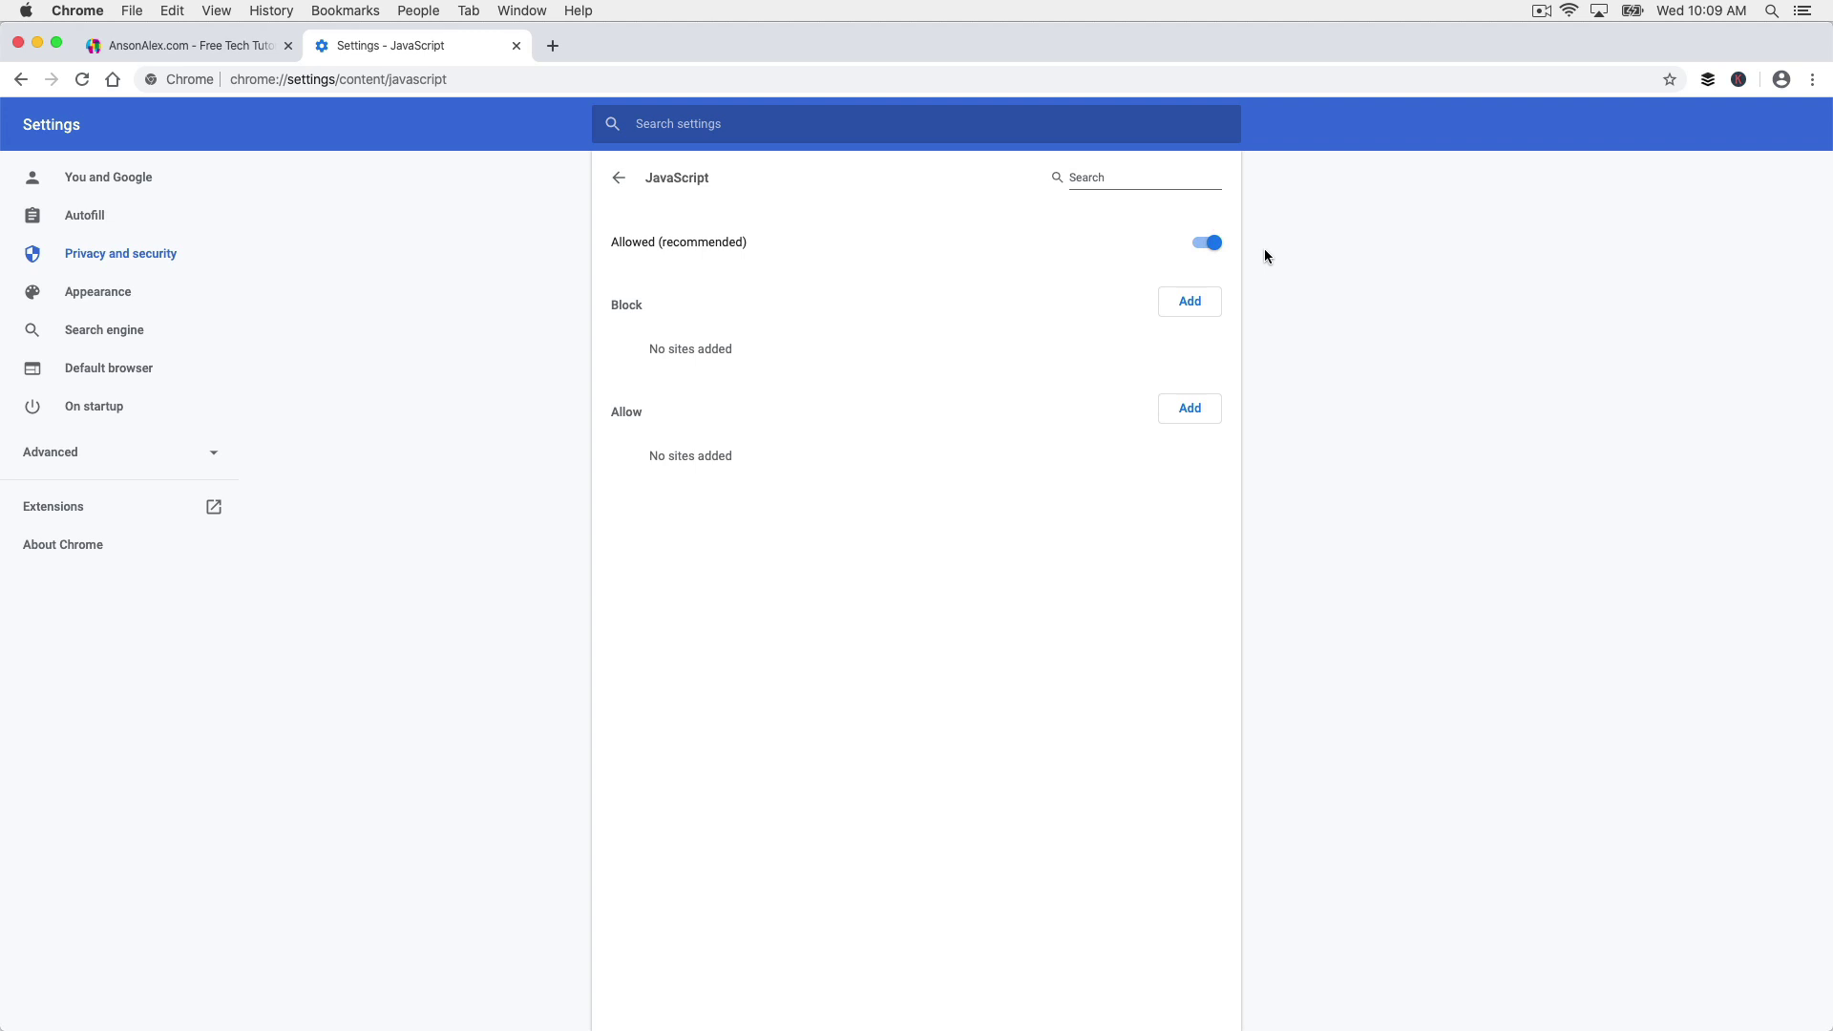
Step: Toggle the JavaScript setting off, on, and off again so it ends on Blocked
{"action": "left_click", "coordinate": [1208, 244]}
{"action": "left_click", "coordinate": [1204, 245]}
{"action": "left_click", "coordinate": [1207, 246]}
Step: Copy the ansonalex.com address from the site's tab, then return to JavaScript settings
{"action": "left_click", "coordinate": [221, 53]}
{"action": "left_click", "coordinate": [260, 77]}
{"action": "key", "text": "super+c"}
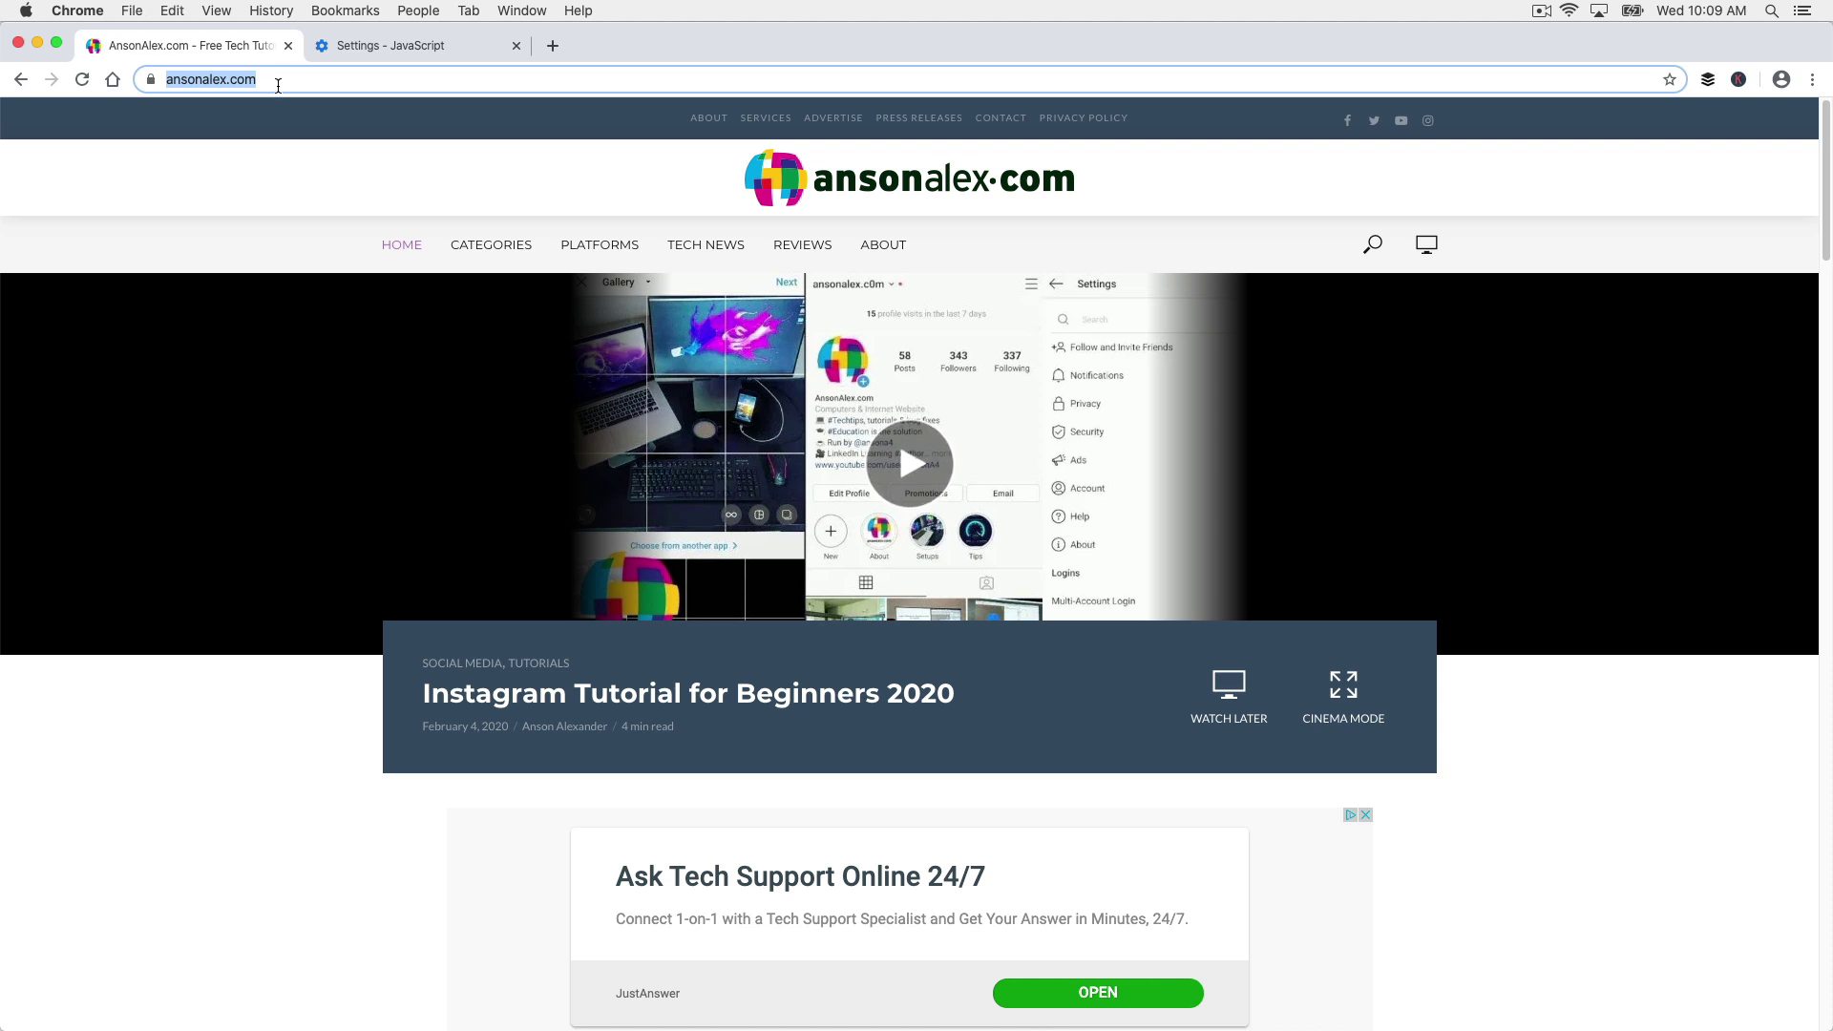
{"action": "left_click", "coordinate": [358, 46]}
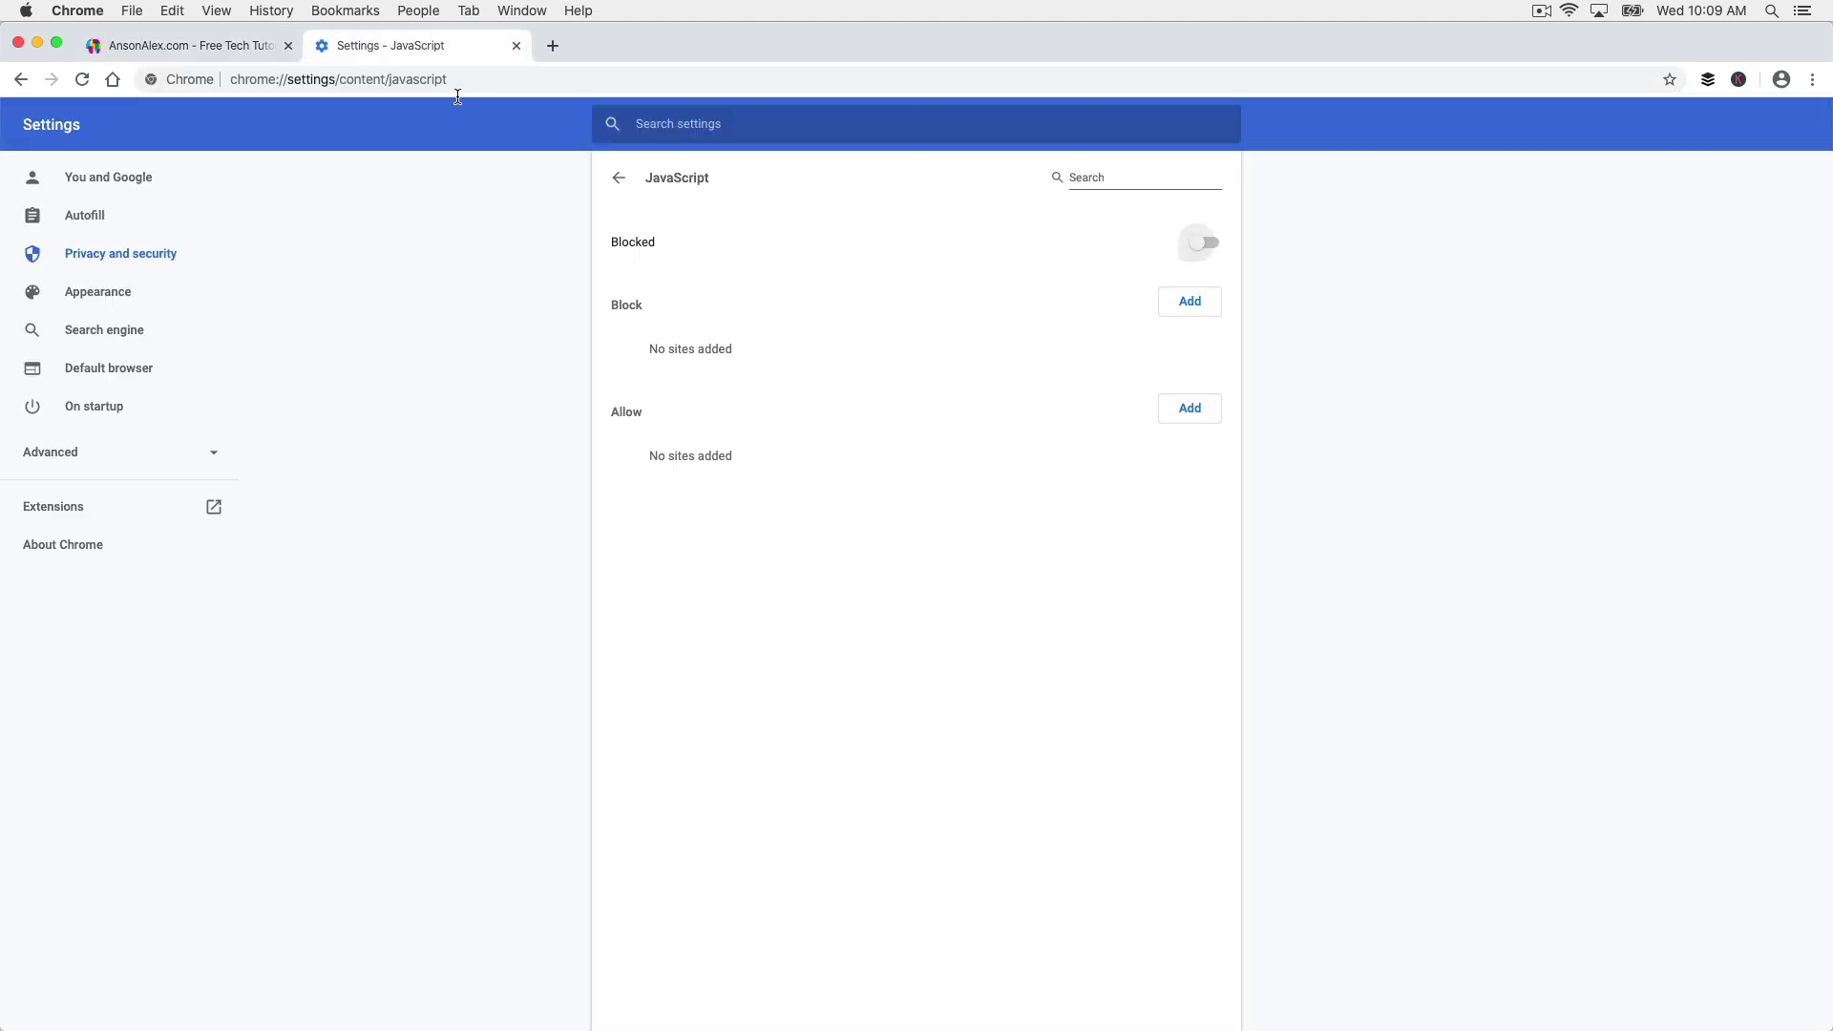
{"action": "left_click", "coordinate": [1189, 301]}
{"action": "key", "text": "super+v"}
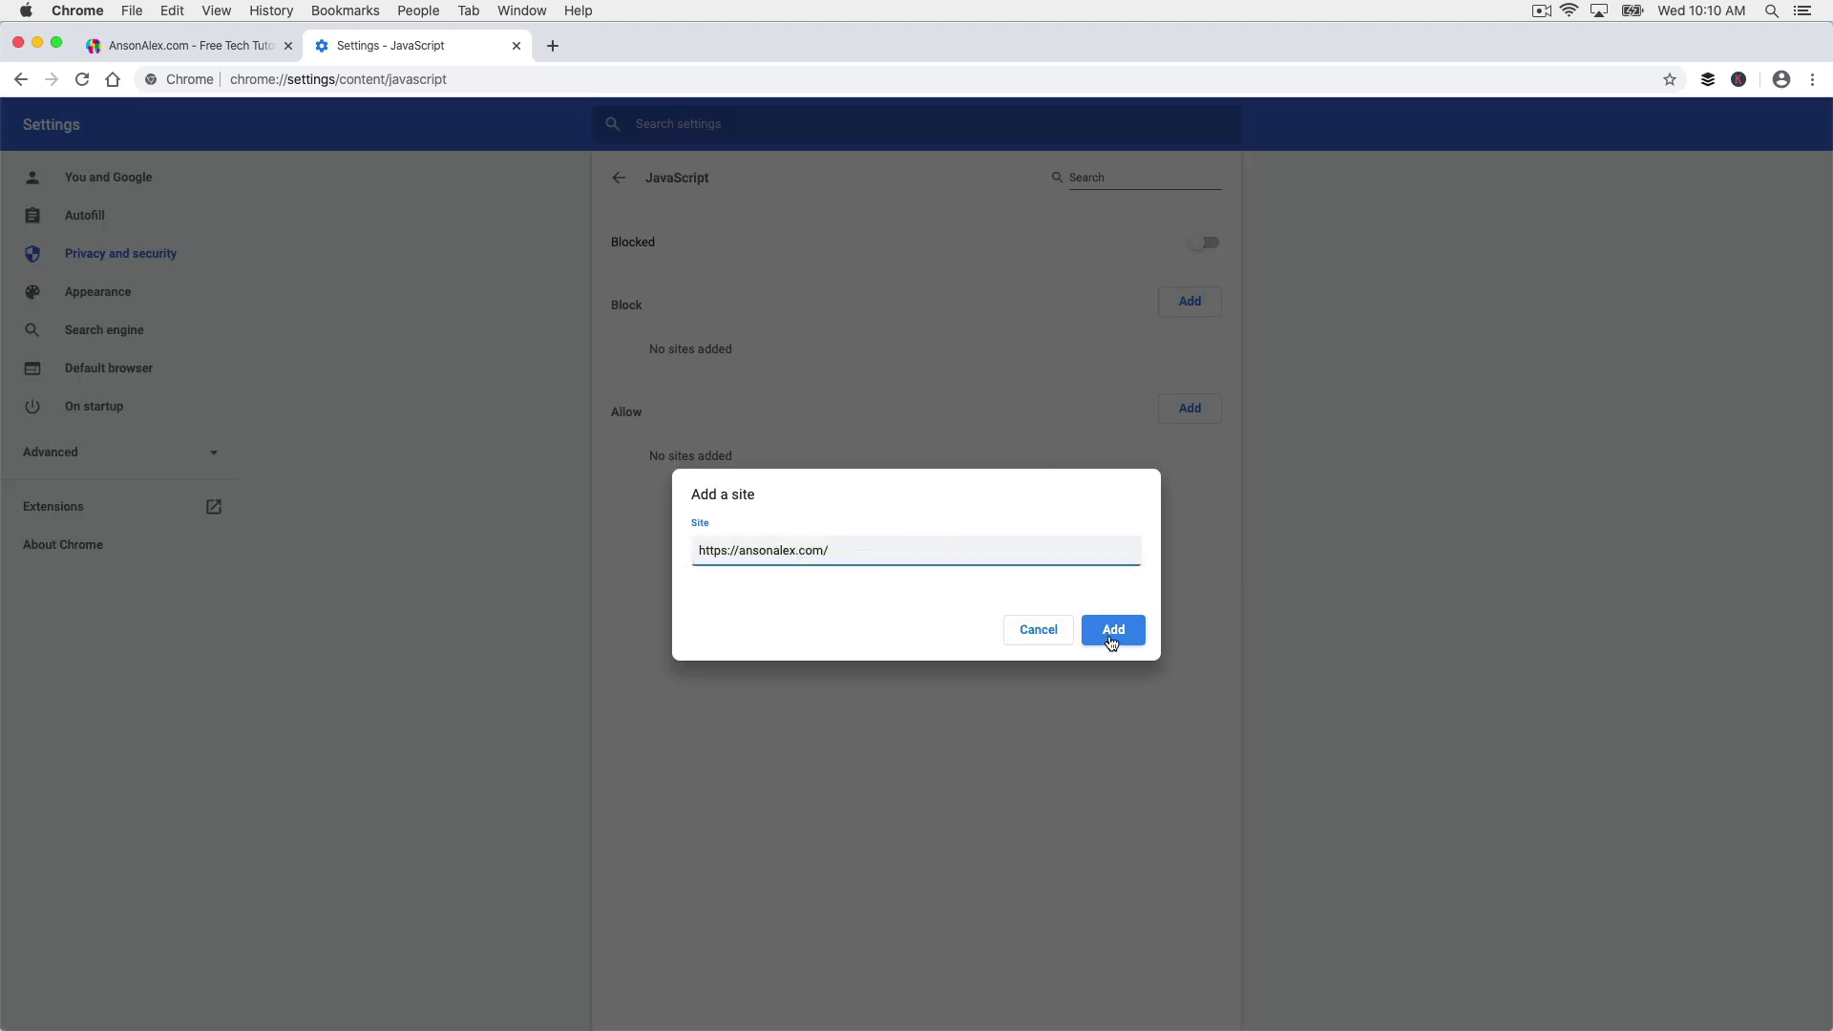
{"action": "left_click", "coordinate": [1112, 631]}
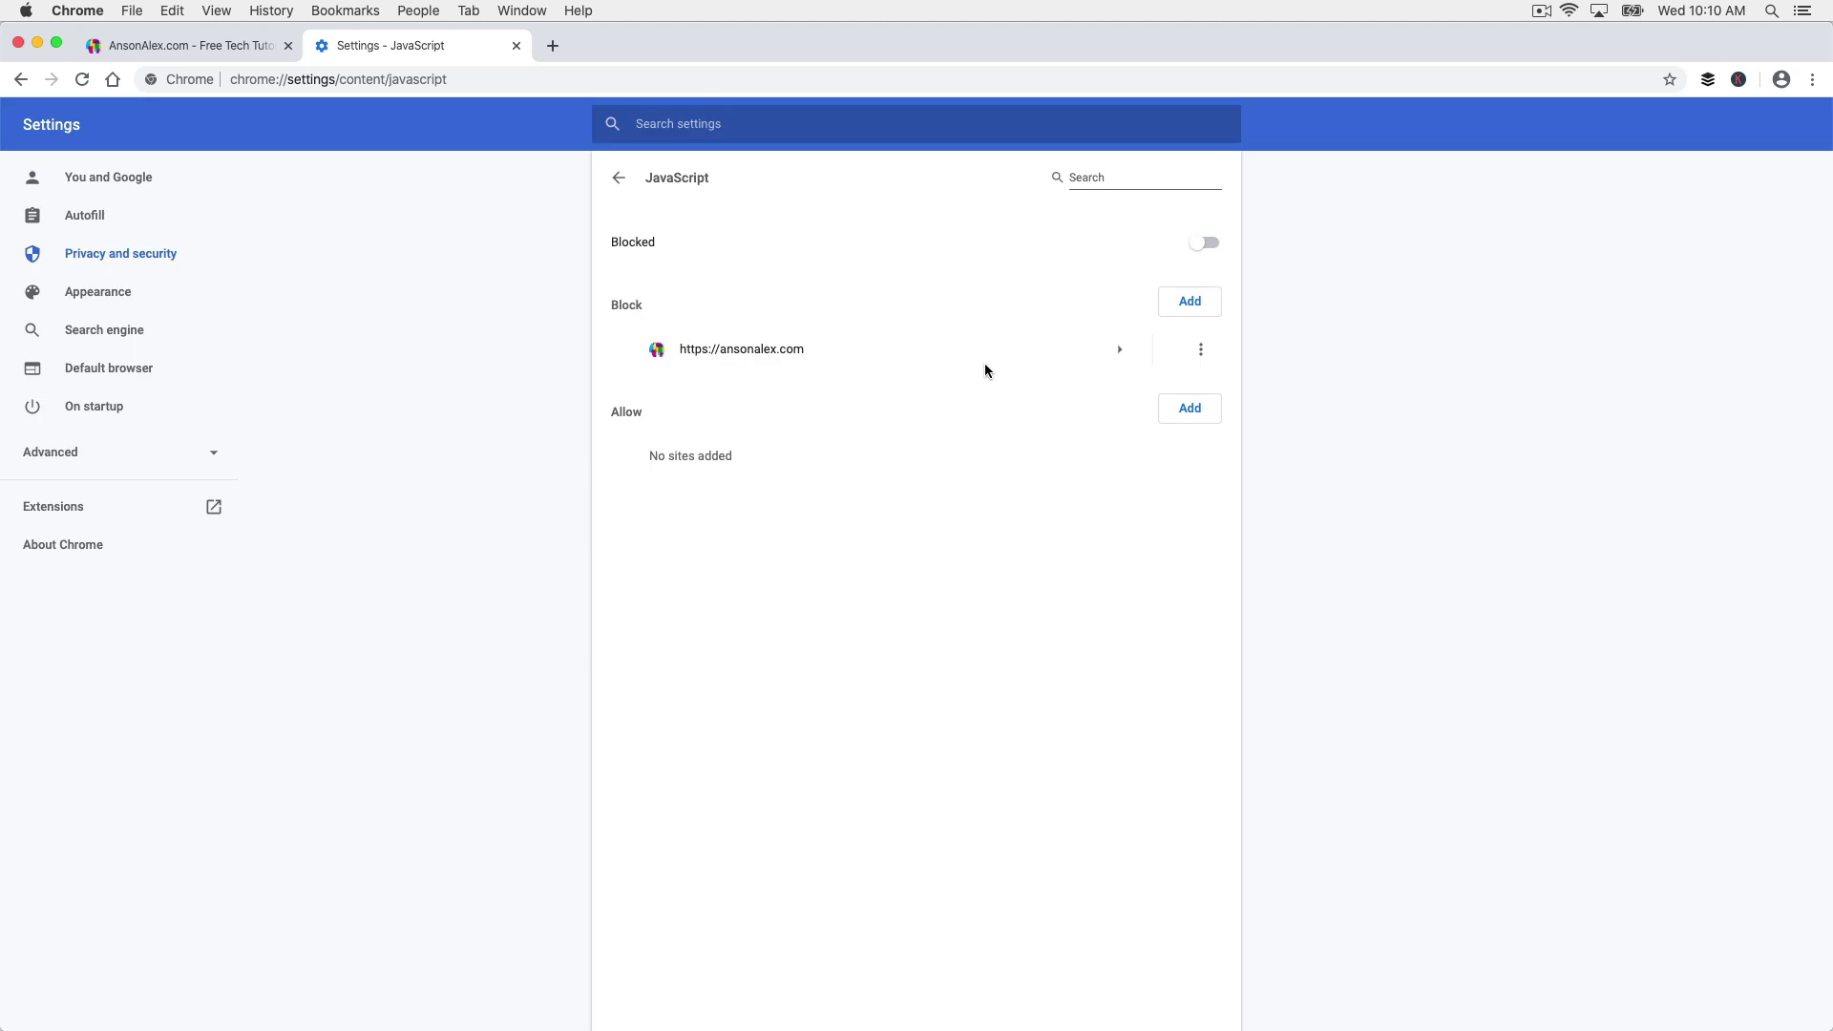
{"action": "left_click", "coordinate": [1201, 349]}
{"action": "left_click", "coordinate": [1186, 414]}
Step: Reload ansonalex.com with JavaScript blocked and scroll to check the empty video area
{"action": "left_click", "coordinate": [238, 50]}
{"action": "left_click", "coordinate": [250, 80]}
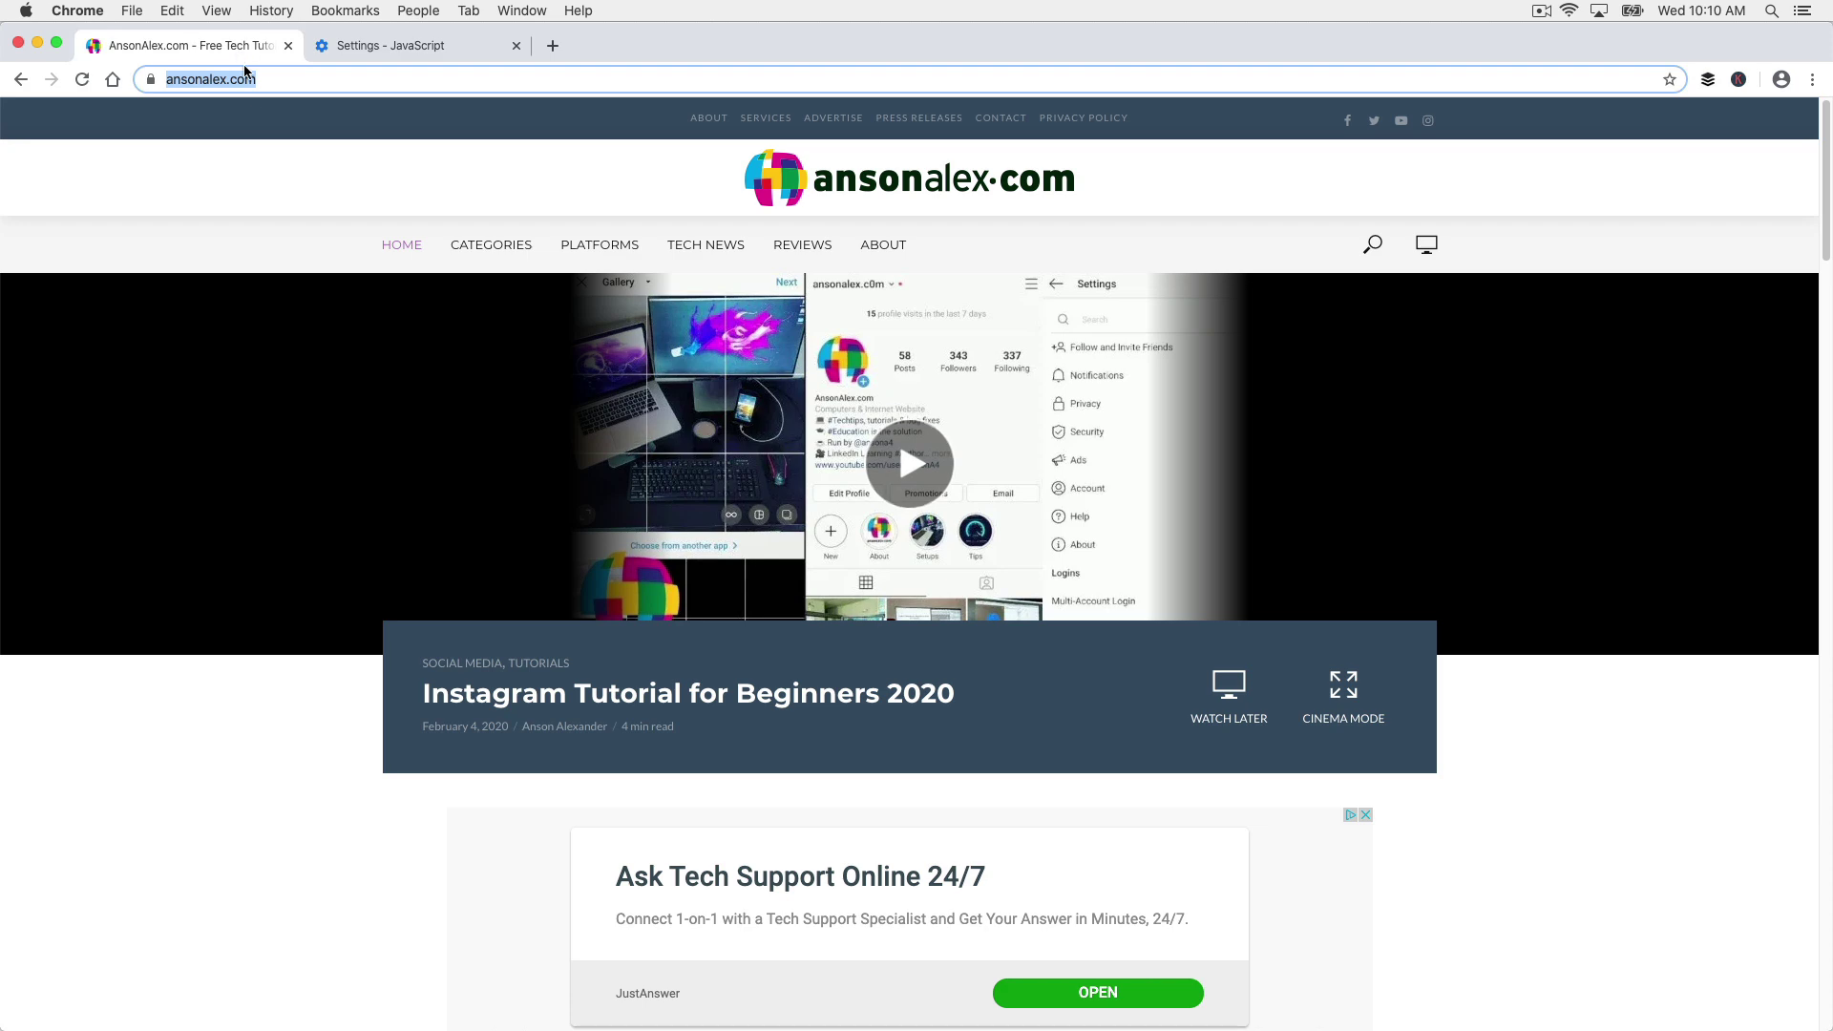
{"action": "left_click", "coordinate": [82, 79]}
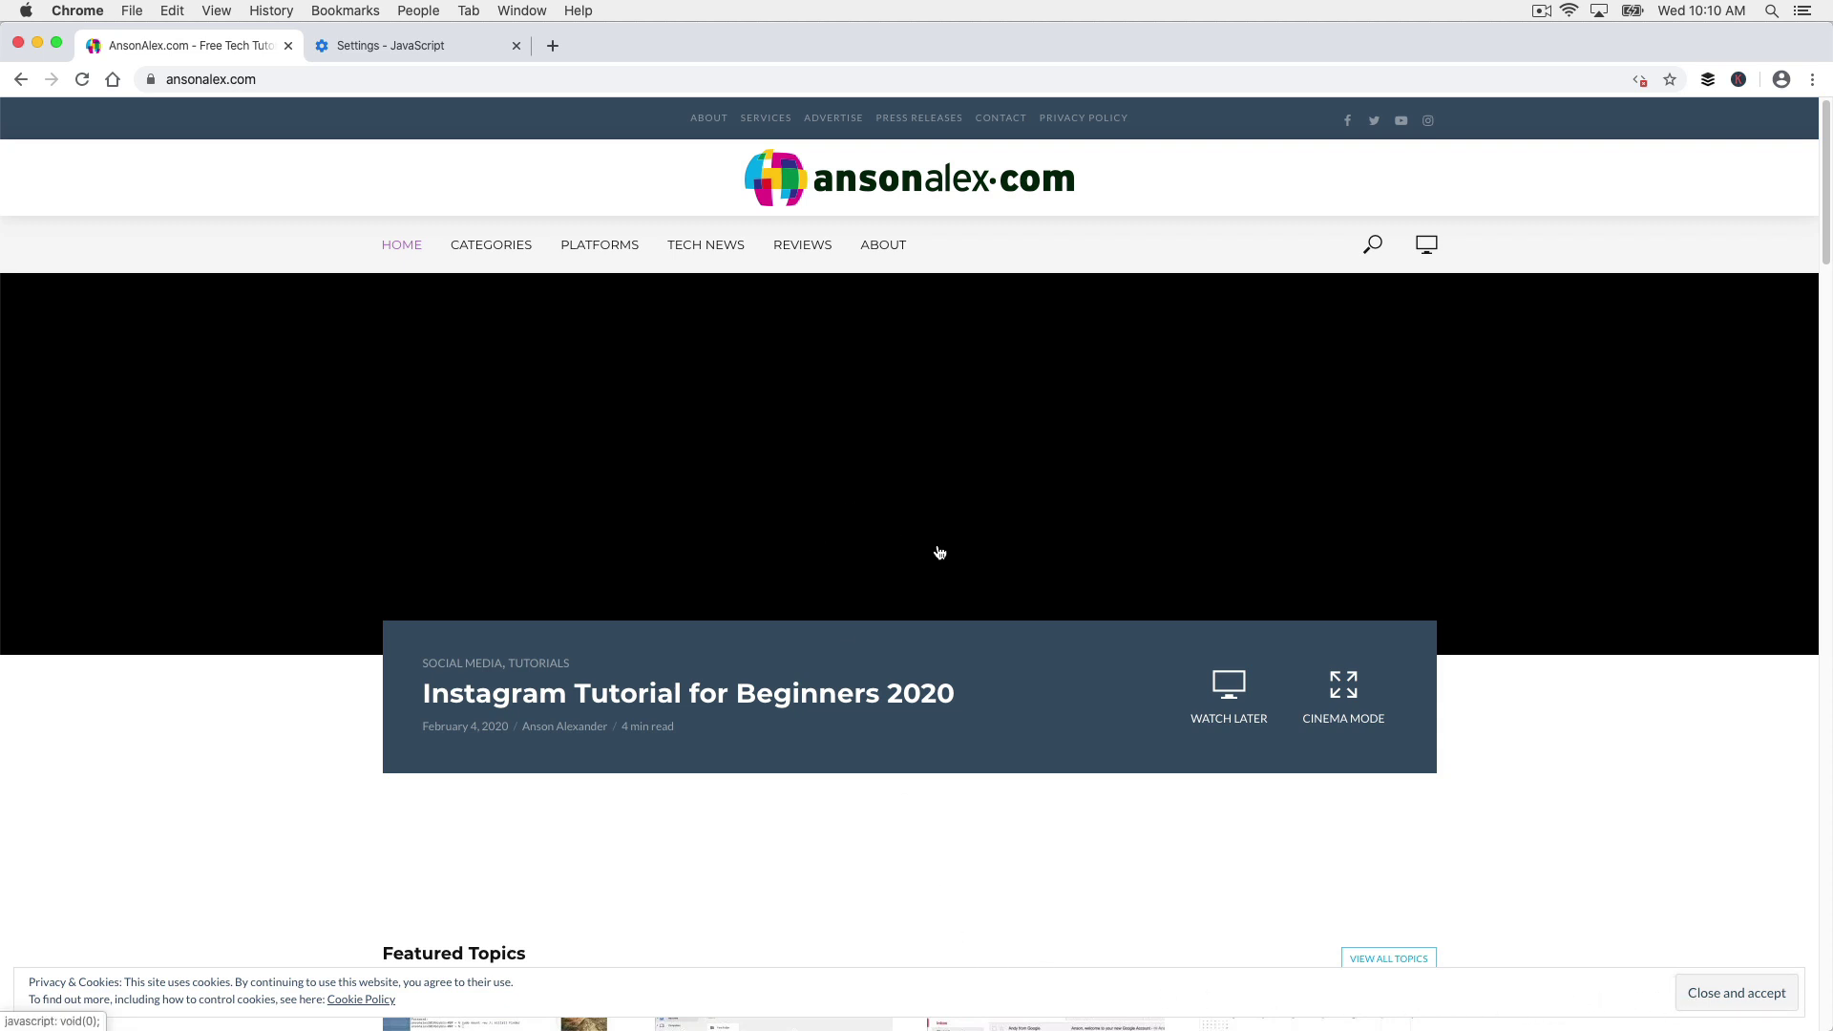
{"action": "scroll", "coordinate": [928, 571], "scroll_direction": "down", "scroll_amount": 15}
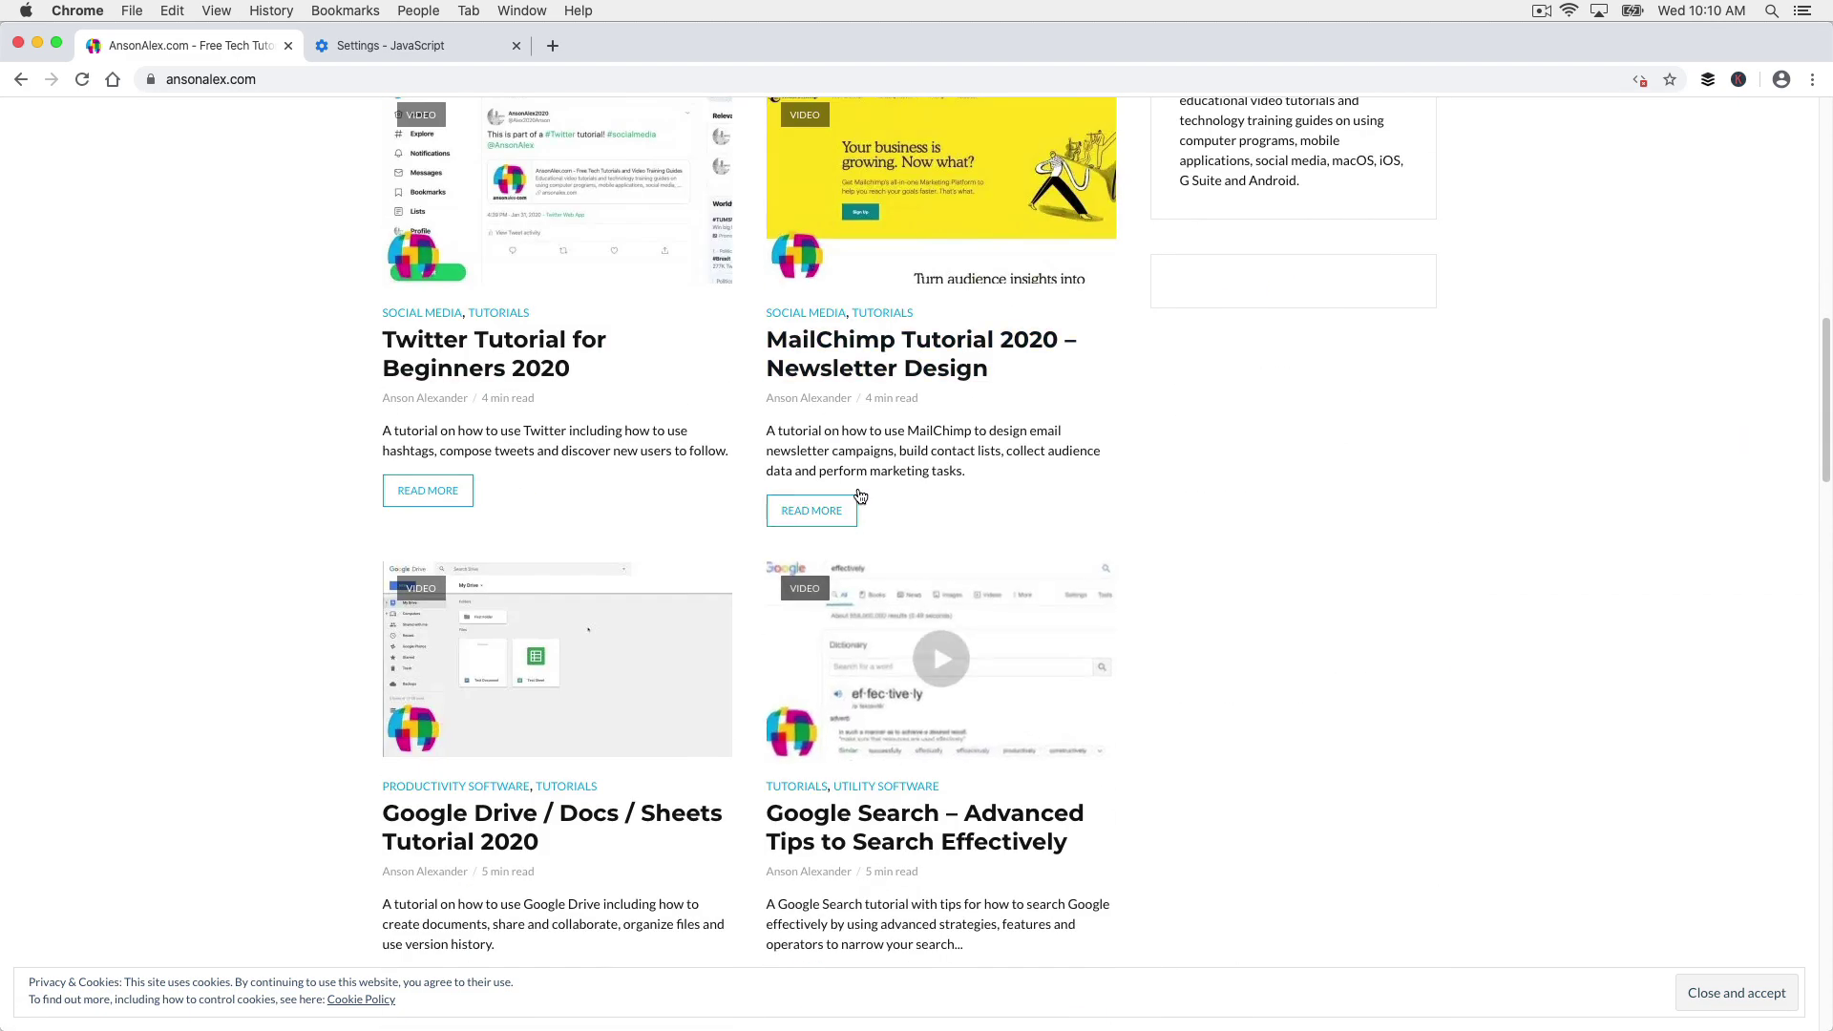
{"action": "scroll", "coordinate": [1286, 557], "scroll_direction": "up", "scroll_amount": 3}
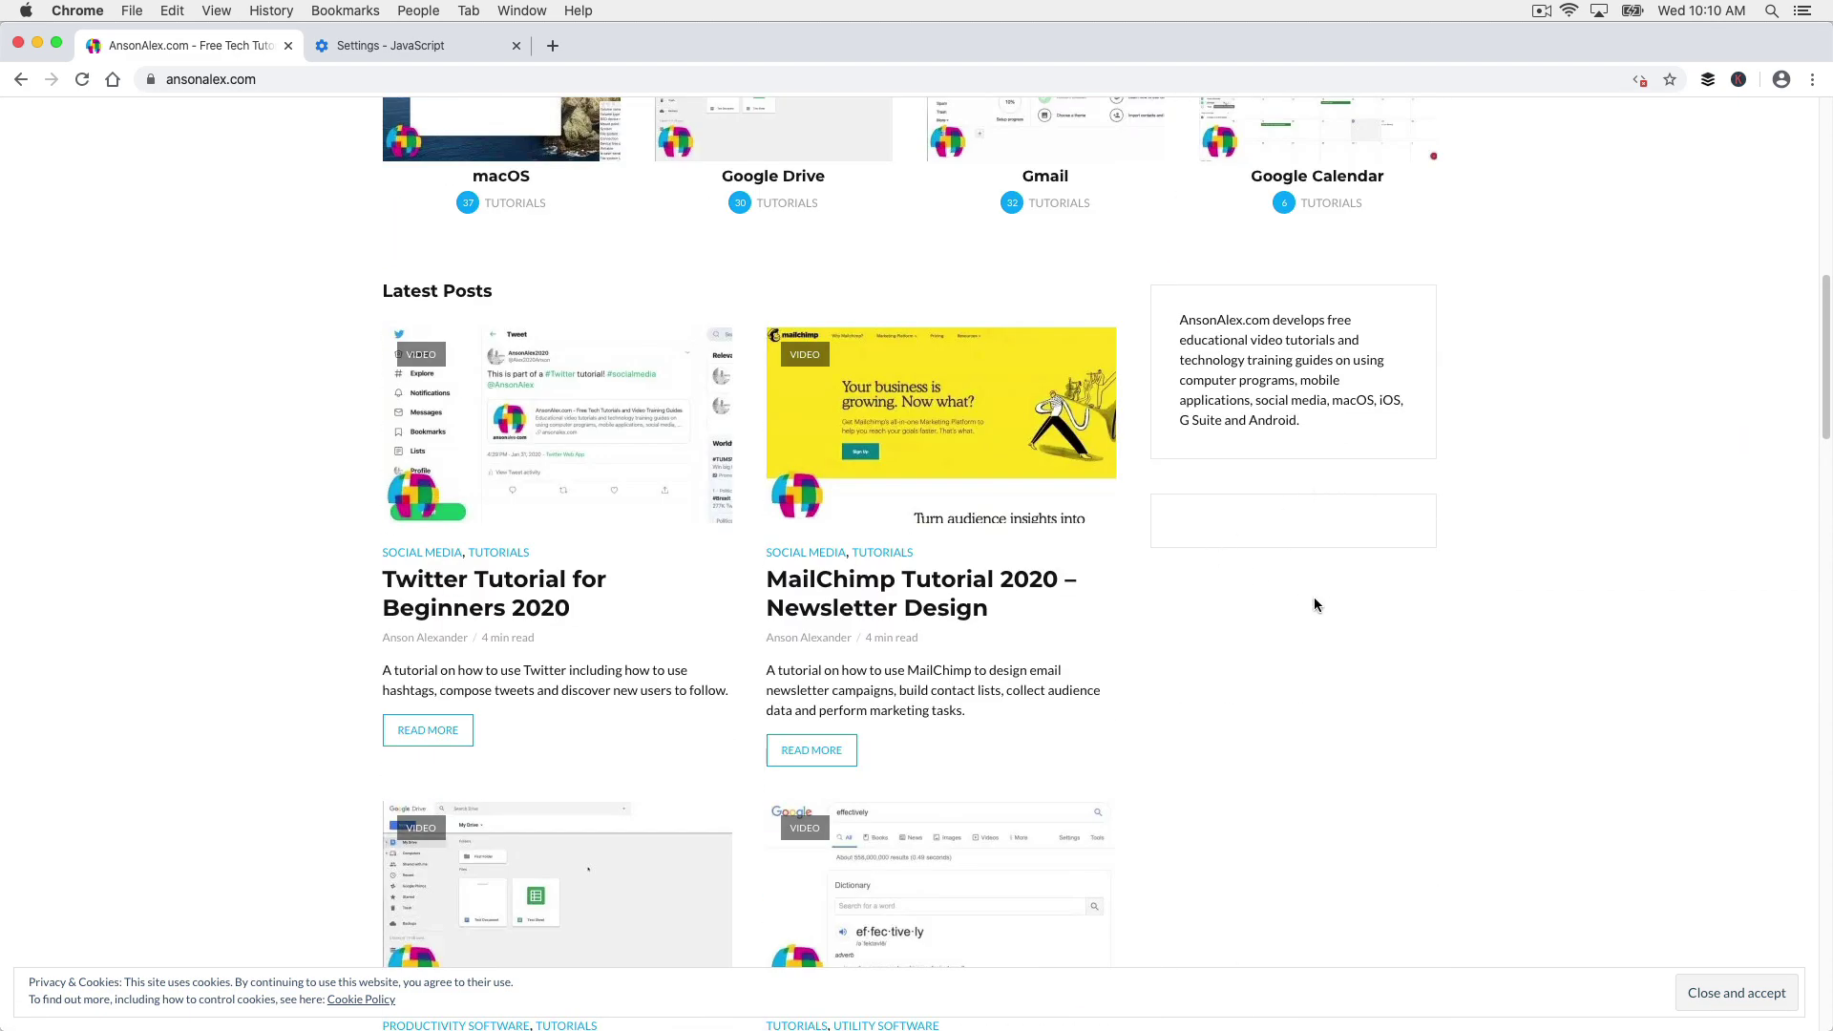
{"action": "scroll", "coordinate": [1128, 696], "scroll_direction": "up", "scroll_amount": 10}
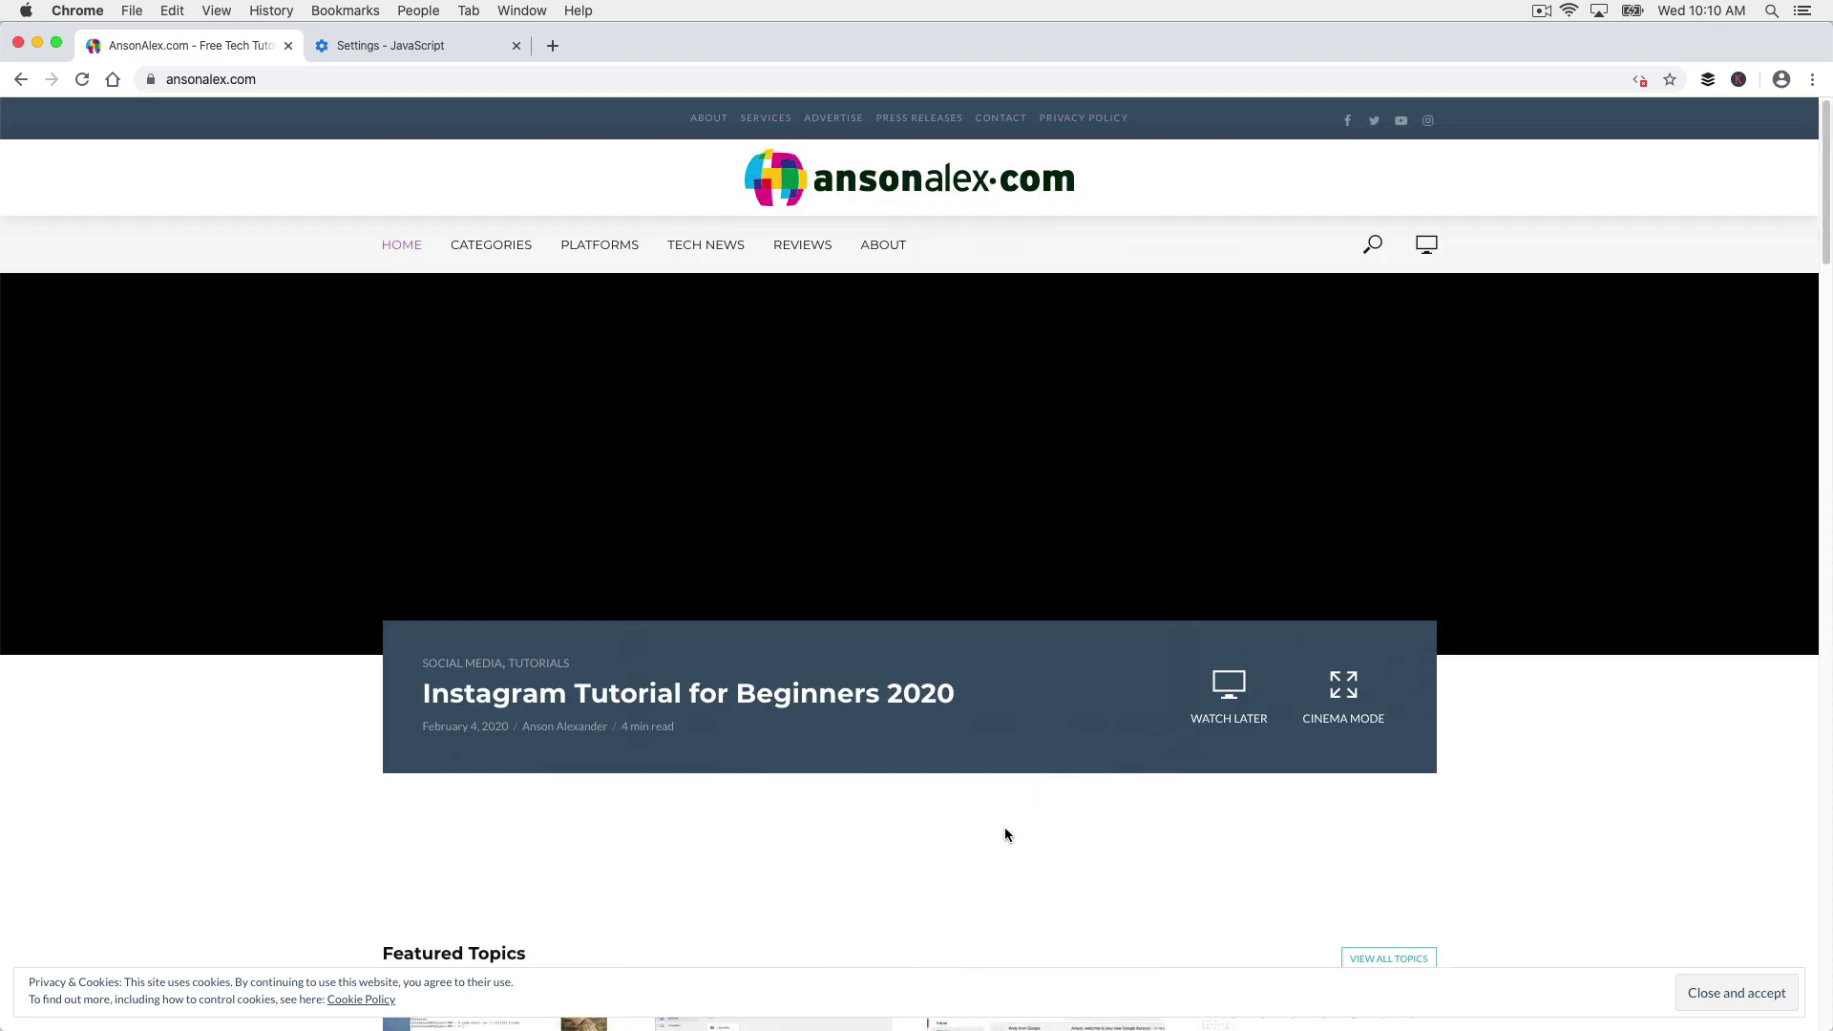
Step: Set JavaScript back to Allowed and reload ansonalex.com to restore its video thumbnail and ad
{"action": "left_click", "coordinate": [387, 46]}
{"action": "left_click", "coordinate": [1203, 242]}
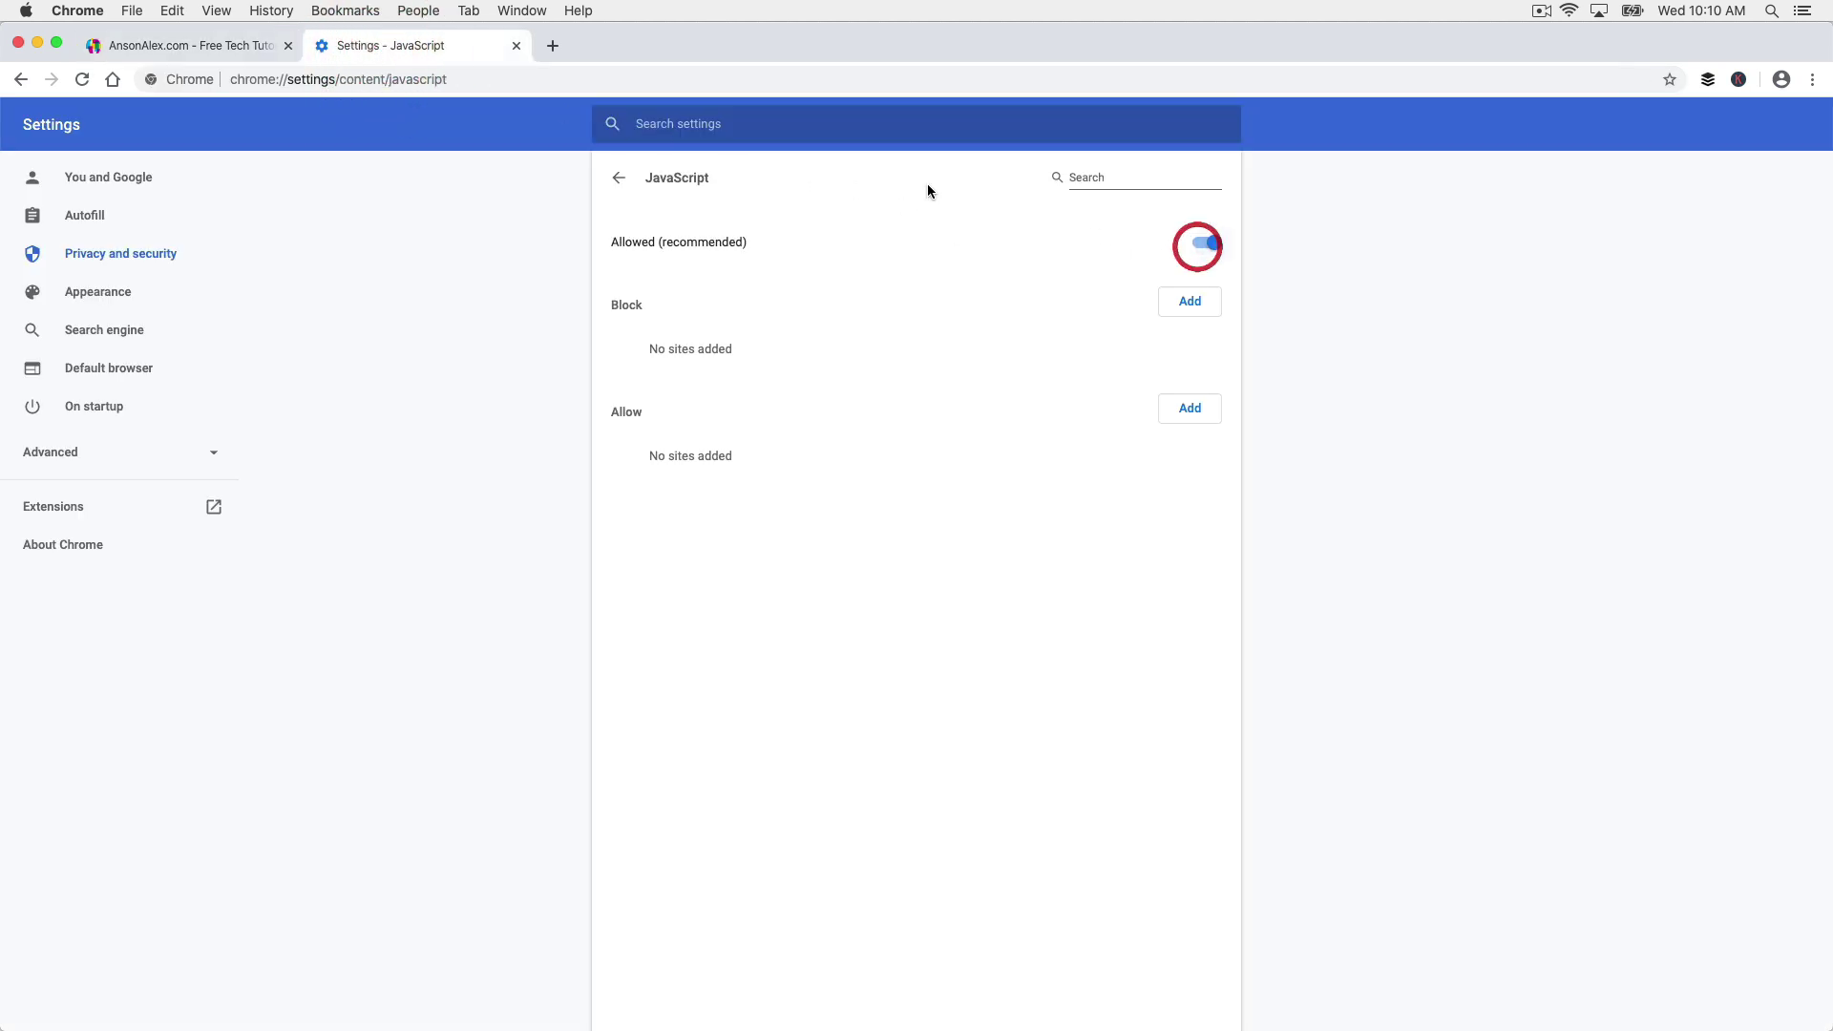
{"action": "left_click", "coordinate": [181, 47]}
{"action": "left_click", "coordinate": [82, 79]}
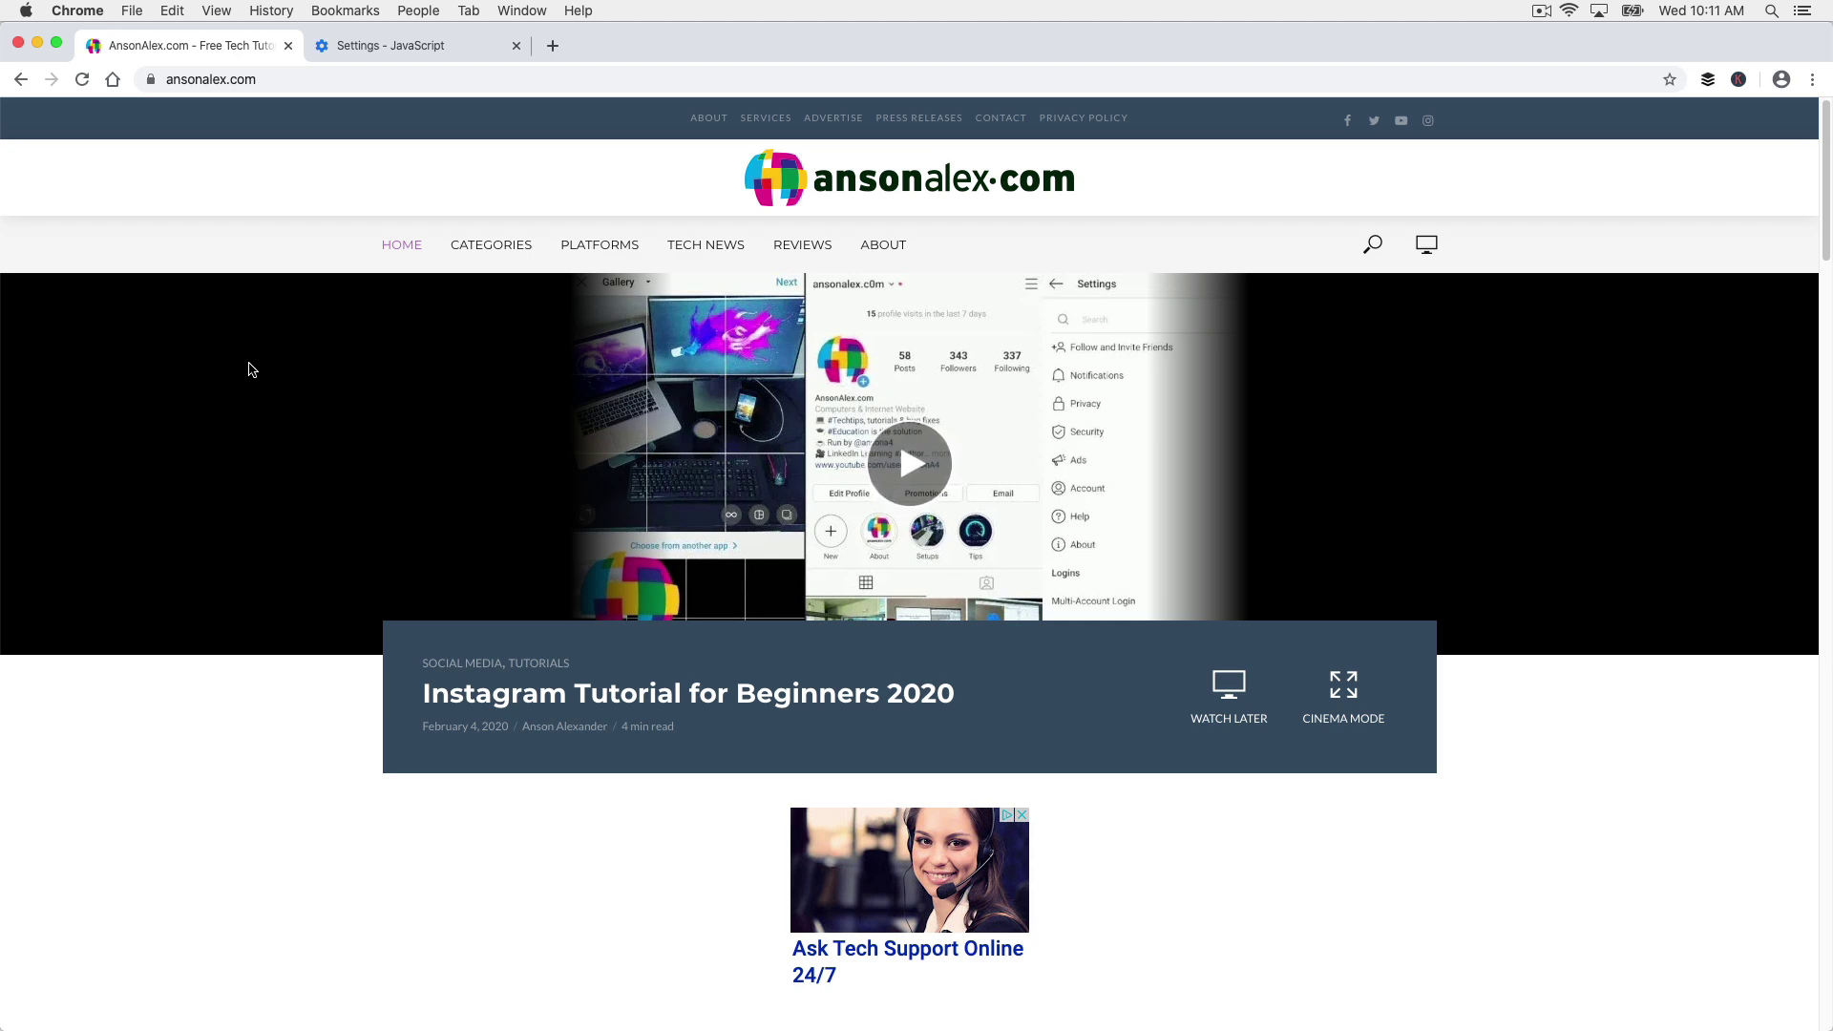
{"action": "scroll", "coordinate": [283, 384], "scroll_direction": "down", "scroll_amount": 1}
{"action": "mouse_move", "coordinate": [923, 621]}
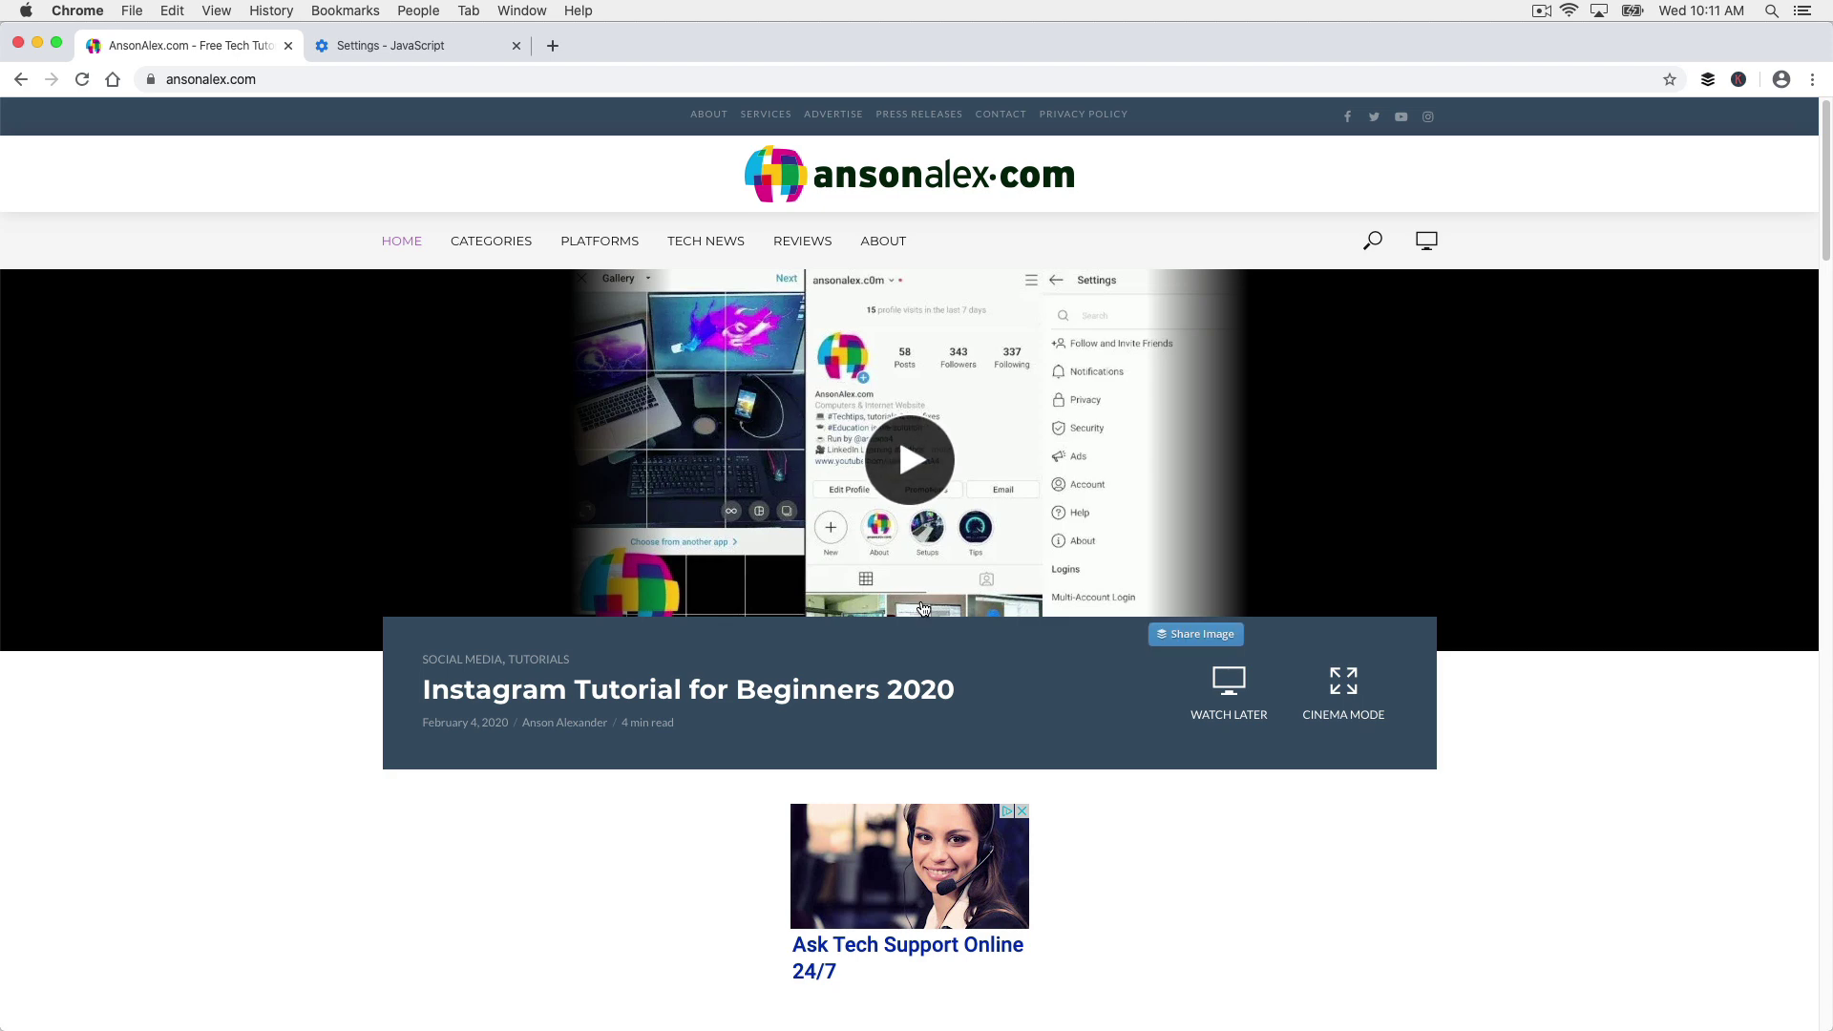
{"action": "scroll", "coordinate": [1292, 691], "scroll_direction": "down", "scroll_amount": 8}
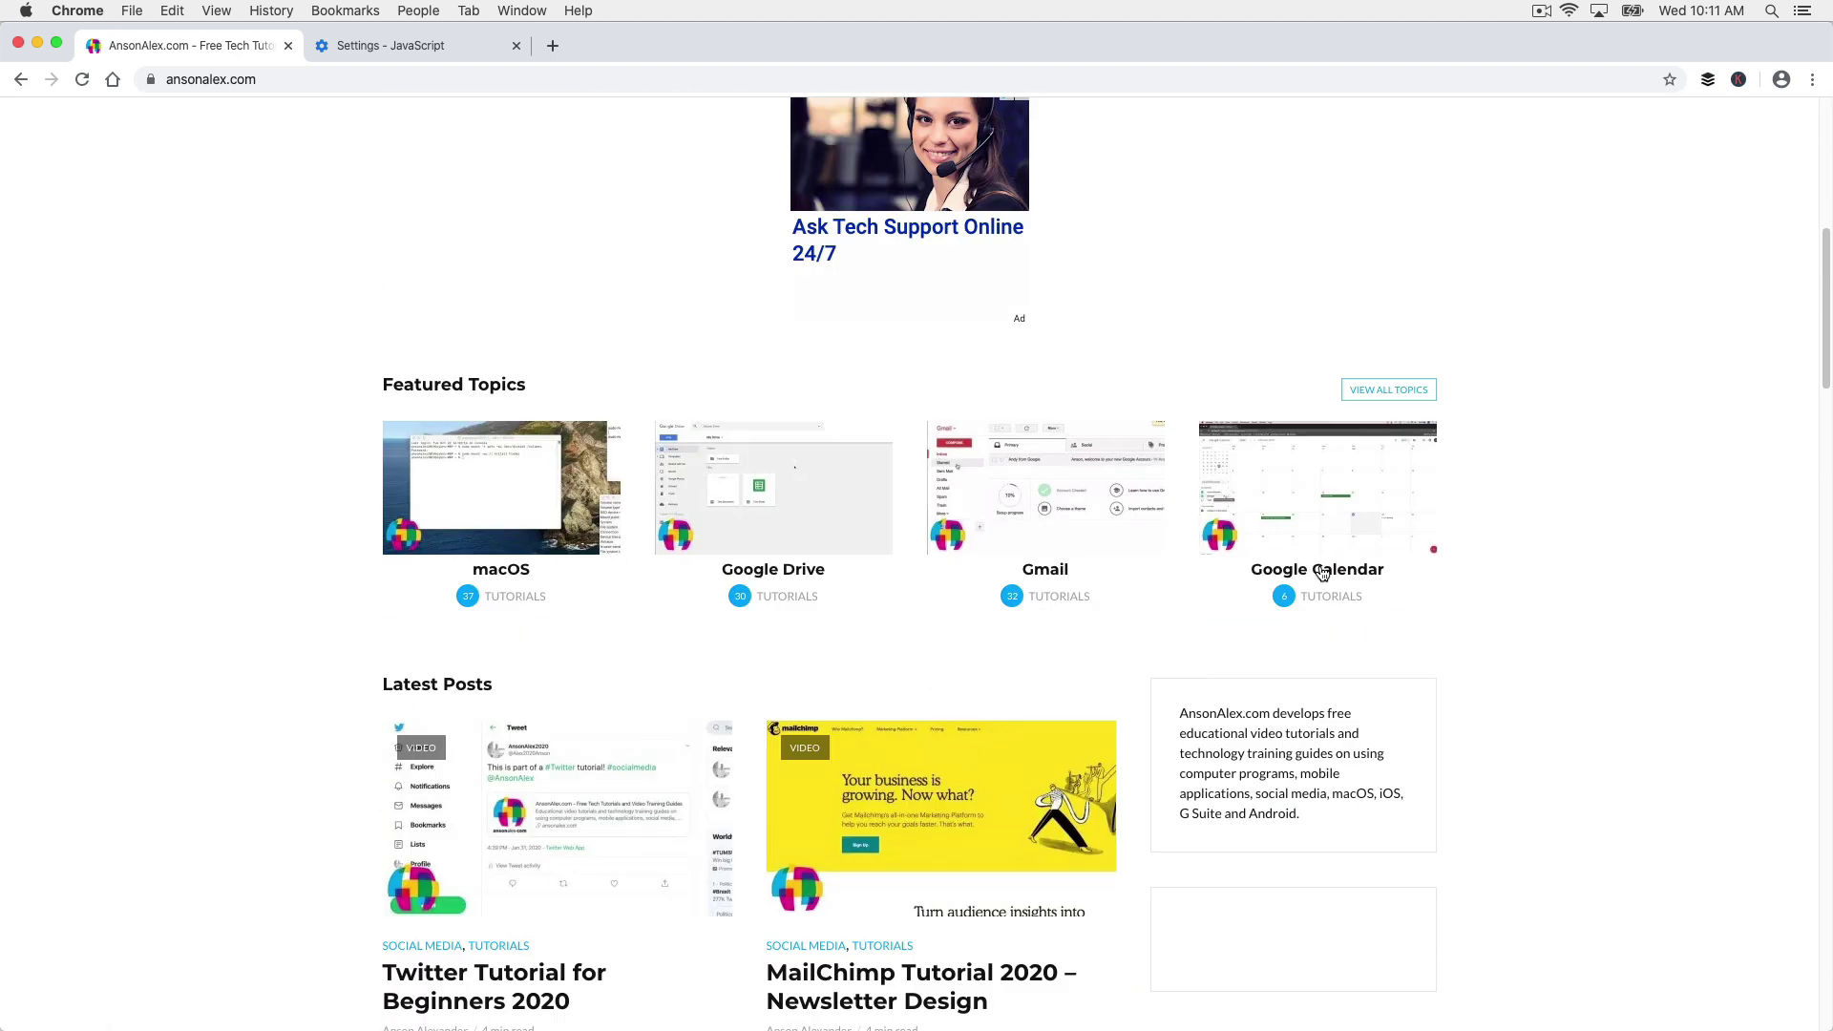
{"action": "scroll", "coordinate": [1321, 570], "scroll_direction": "down", "scroll_amount": 2}
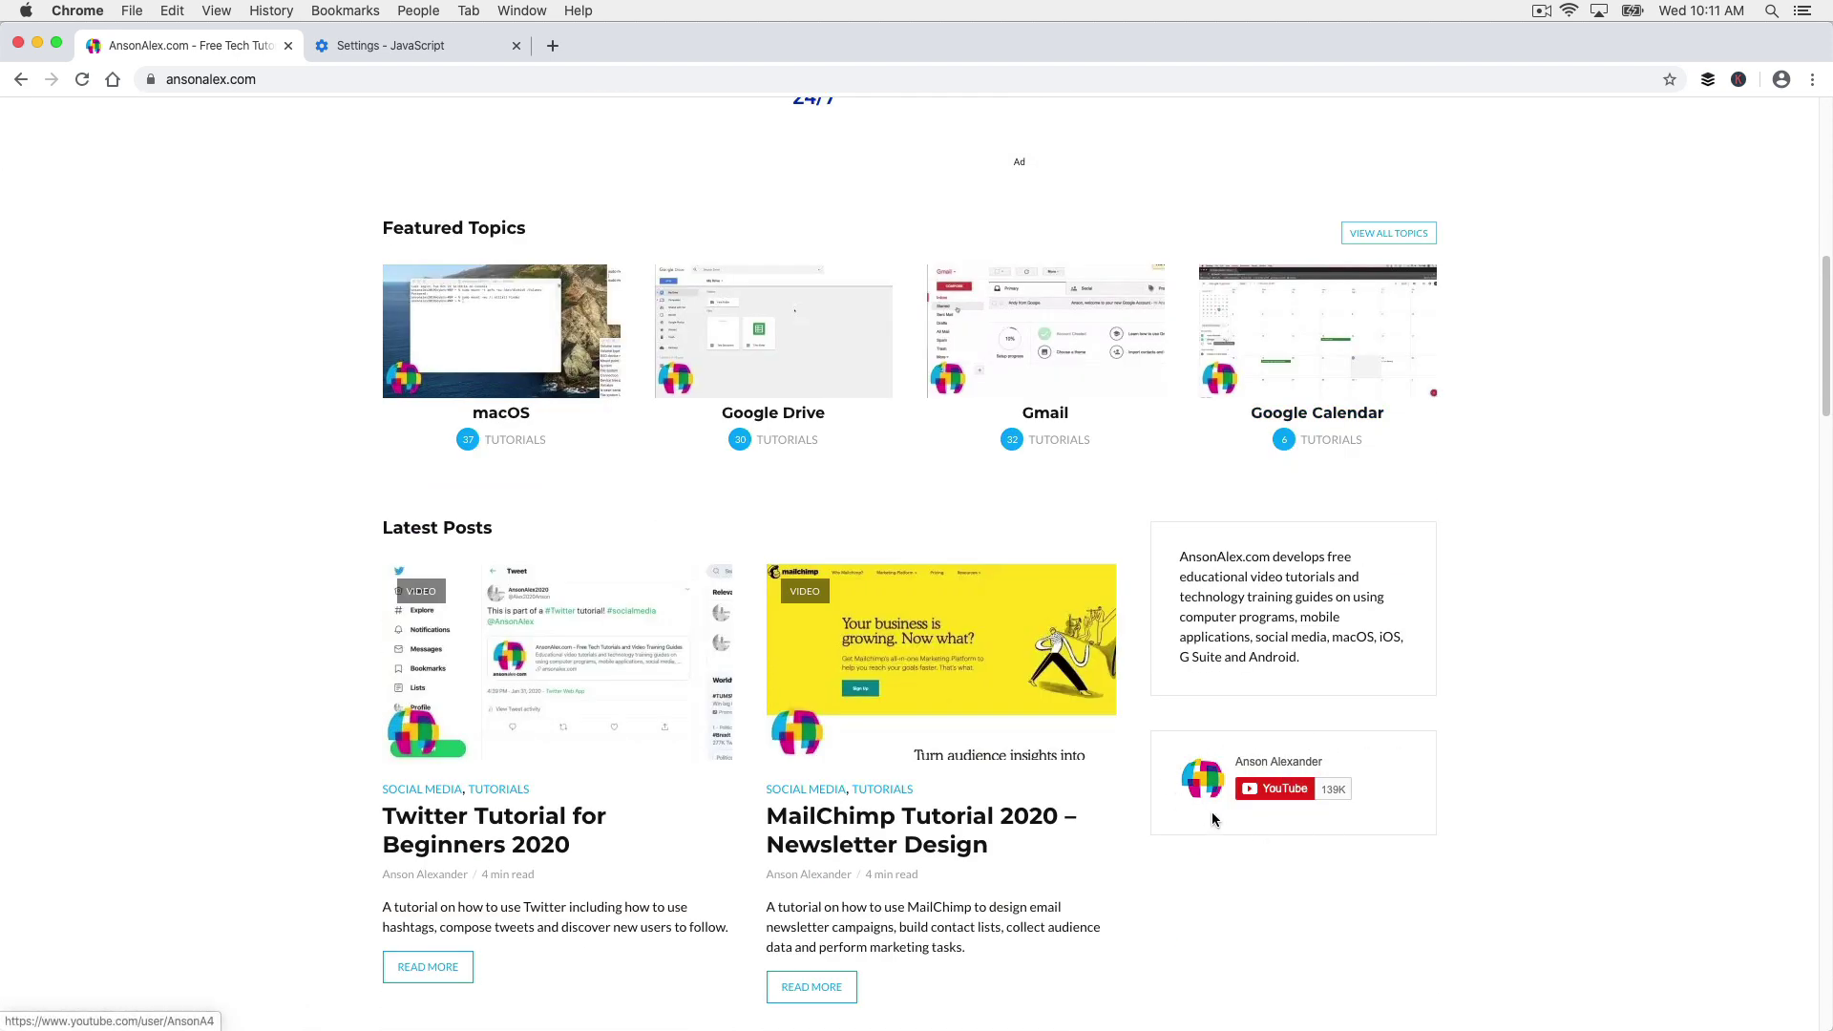
{"action": "scroll", "coordinate": [1050, 817], "scroll_direction": "up", "scroll_amount": 10}
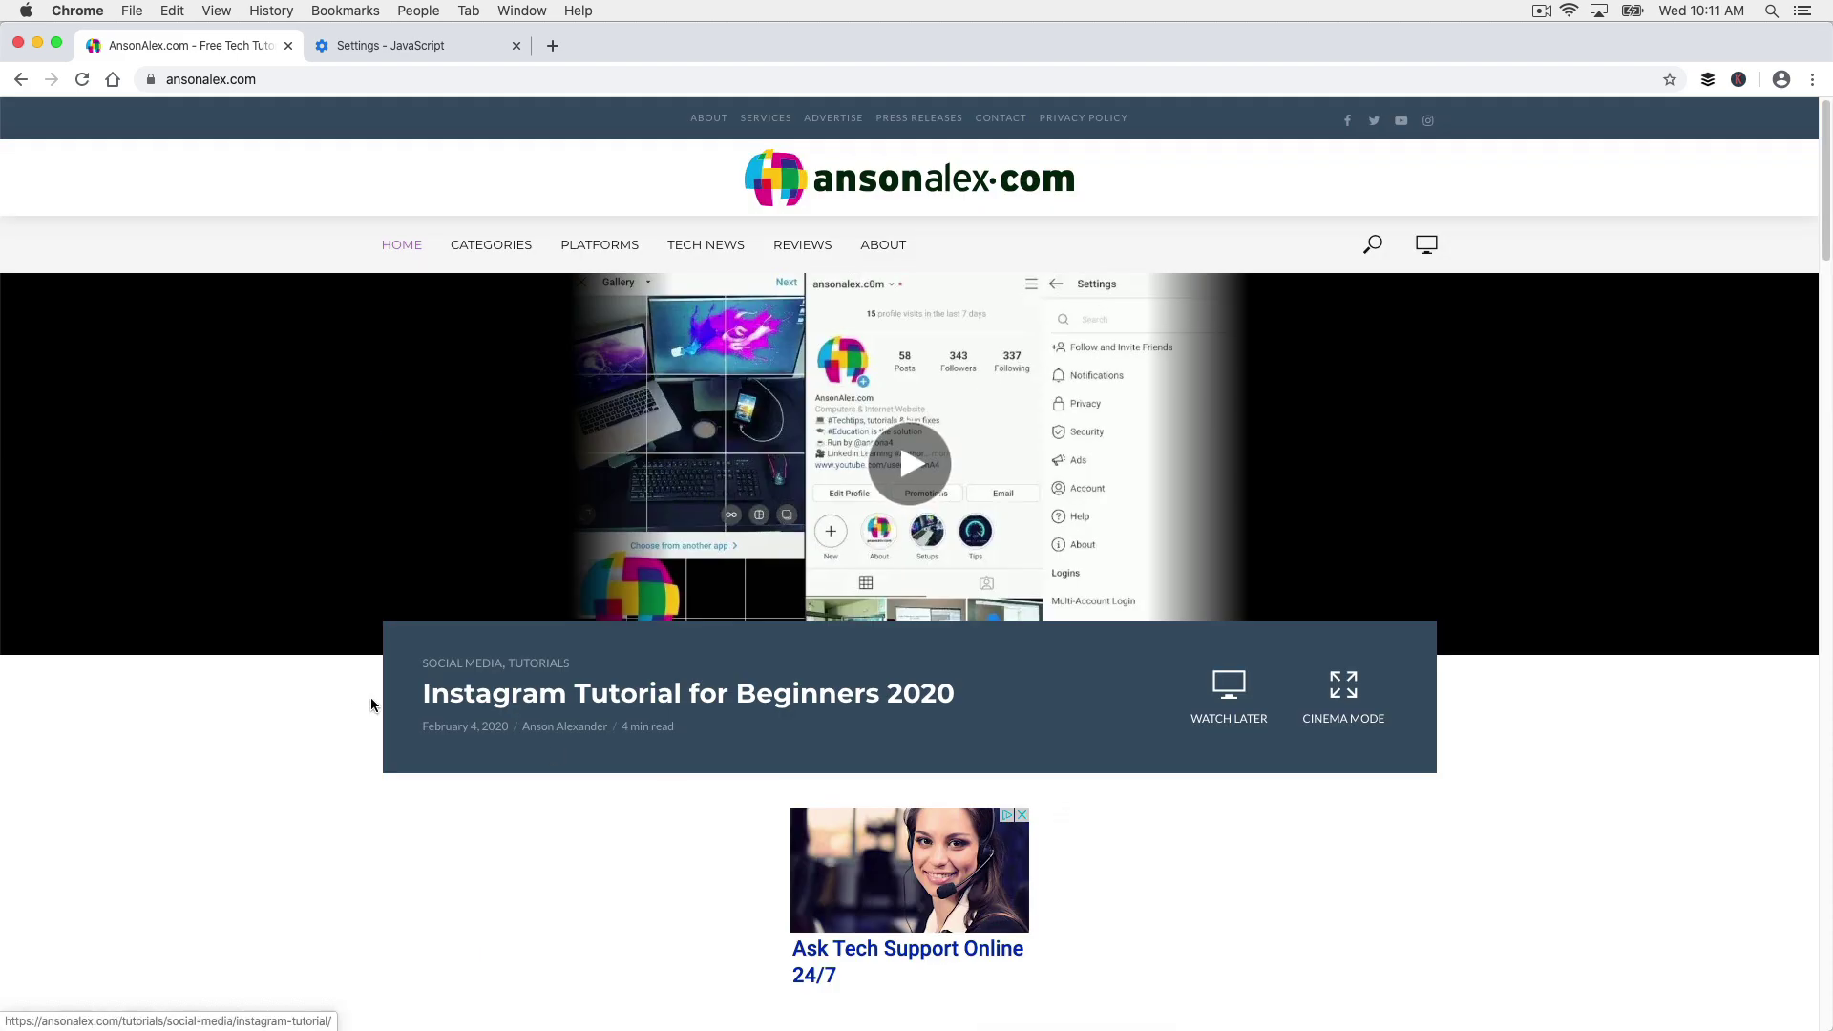
{"action": "left_click", "coordinate": [283, 708]}
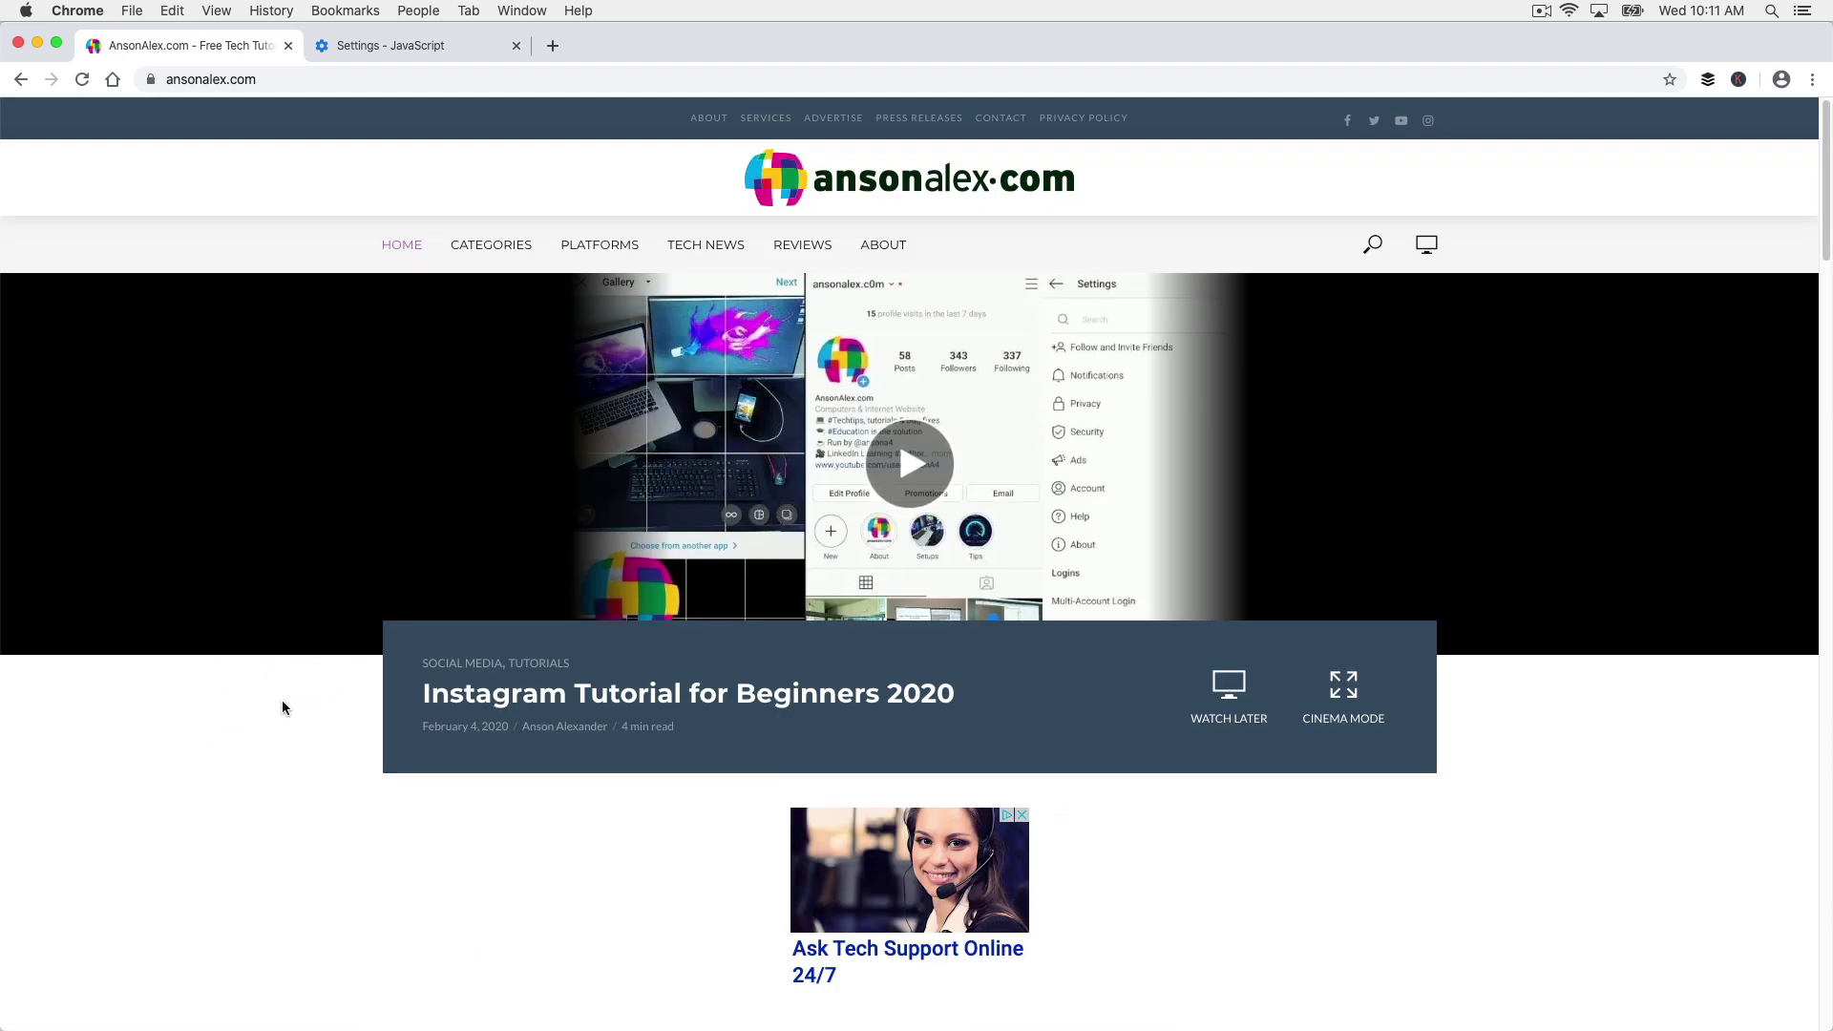